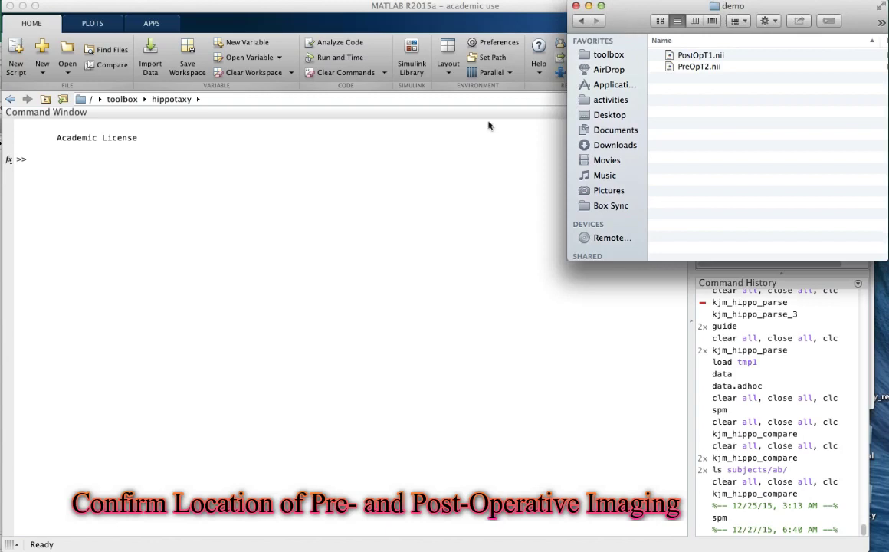
- Launch the hippocampus parsing tool by running kjm_hippo_parse in the MATLAB command line
{"action": "left_click", "coordinate": [407, 206]}
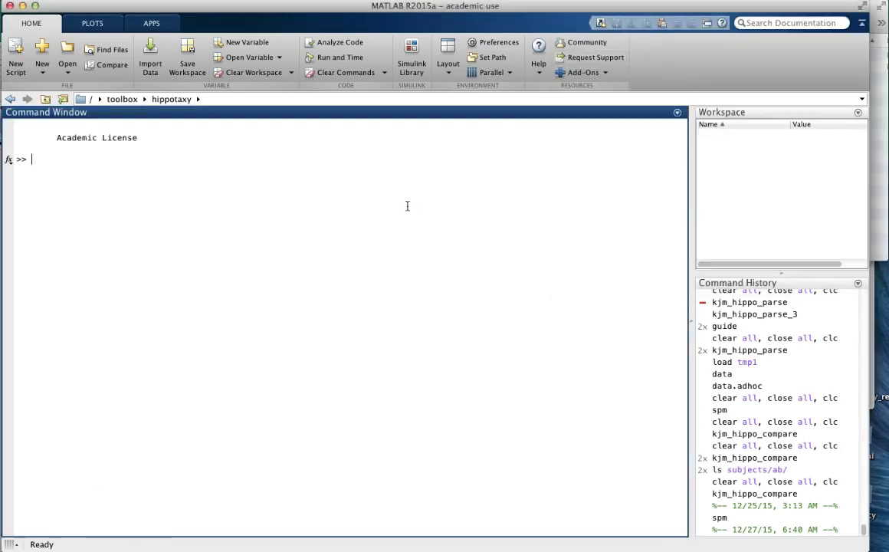
{"action": "type", "text": "k"}
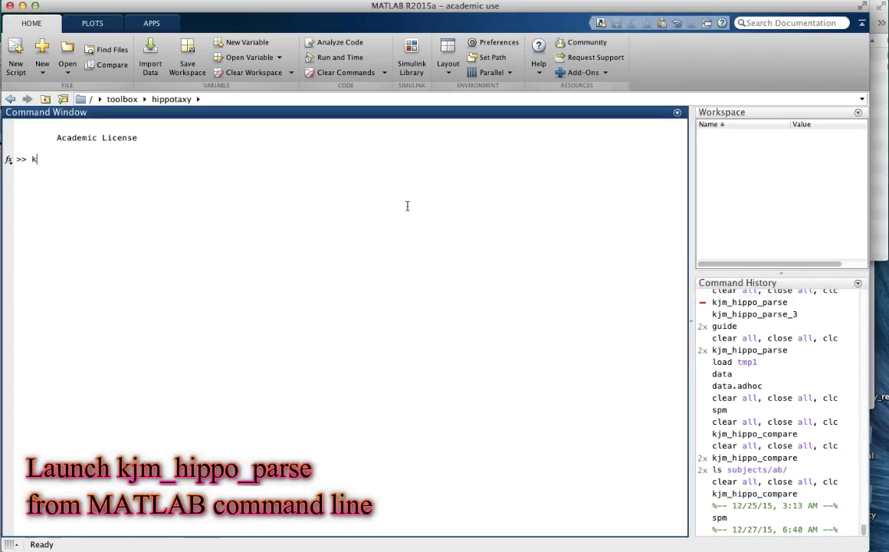
{"action": "type", "text": "jm_hippo_parse"}
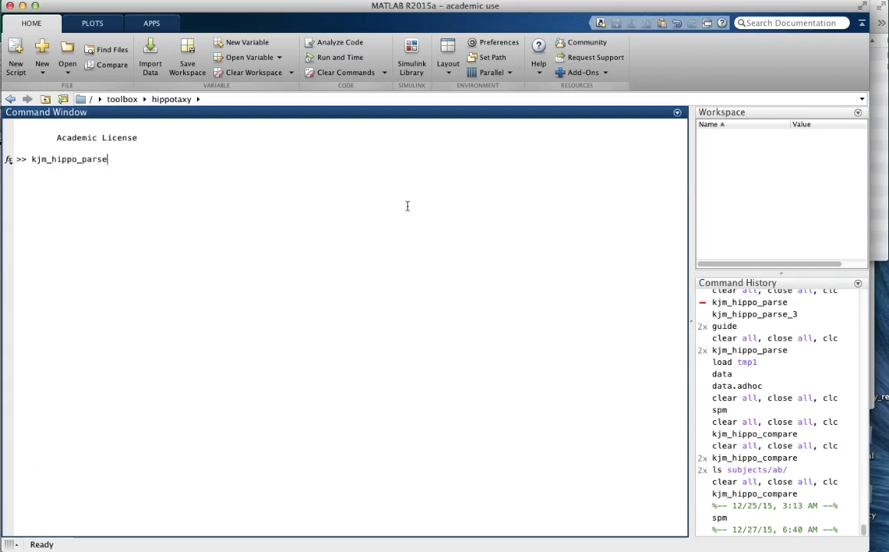
{"action": "key", "text": "Return"}
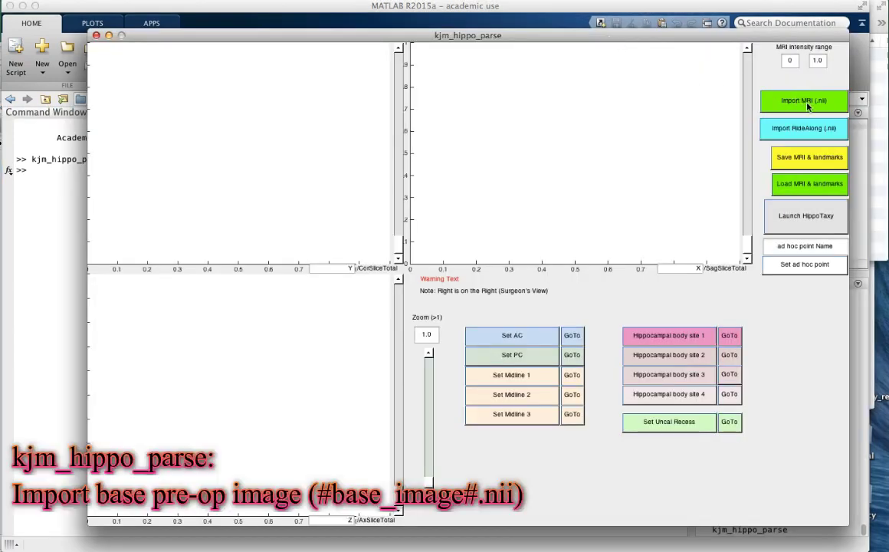
- Import the pre-operative MRI PreOpT2.nii from the subjects/demo folder as the base image
{"action": "left_click", "coordinate": [807, 107]}
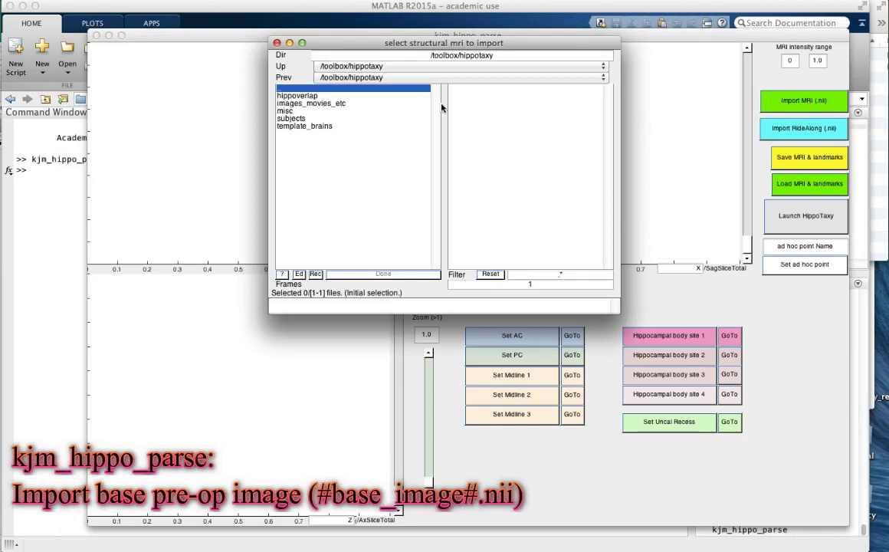
{"action": "left_click", "coordinate": [282, 118]}
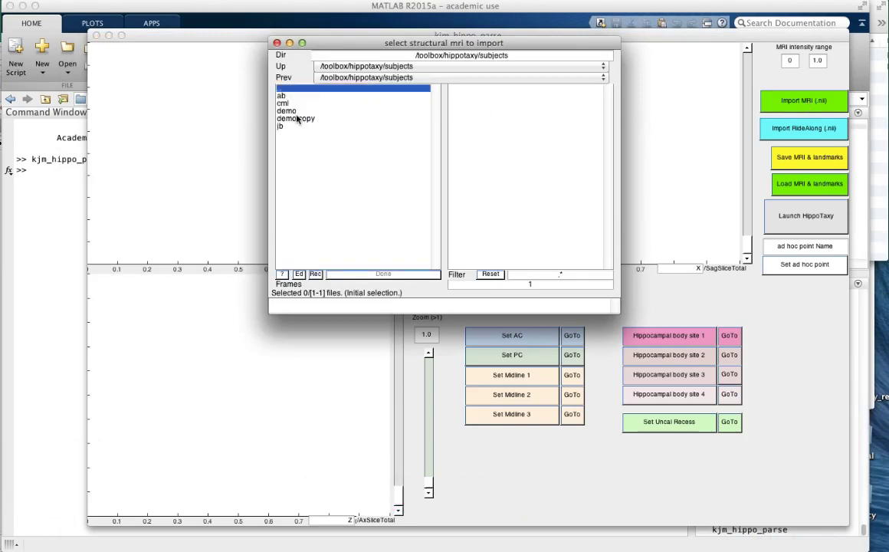
{"action": "left_click", "coordinate": [291, 112]}
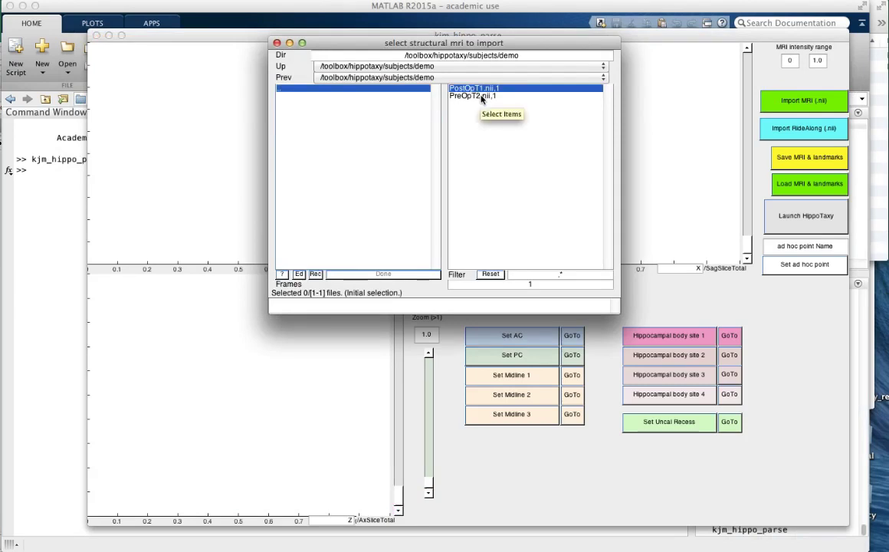
{"action": "left_click", "coordinate": [481, 97]}
{"action": "left_click", "coordinate": [375, 275]}
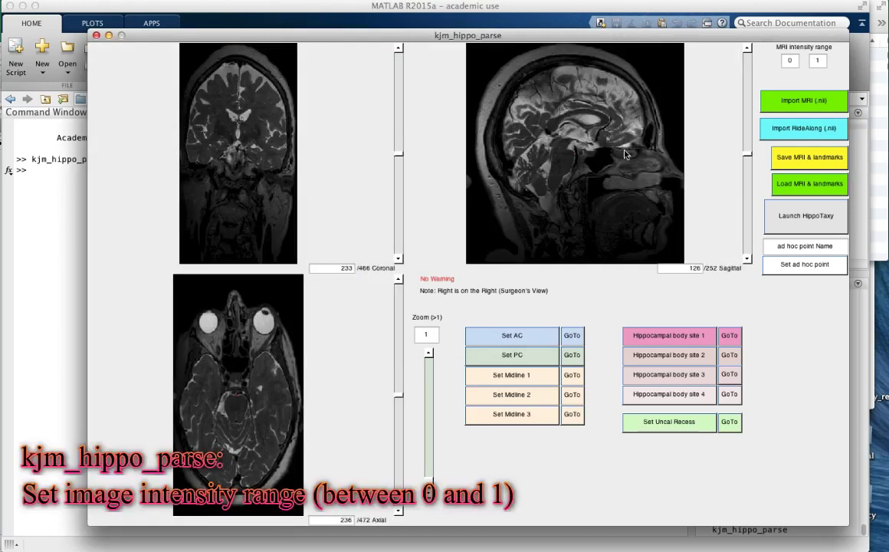
- Set the MRI intensity range to 0.1 minimum and 0.7 maximum
{"action": "double_click", "coordinate": [825, 60]}
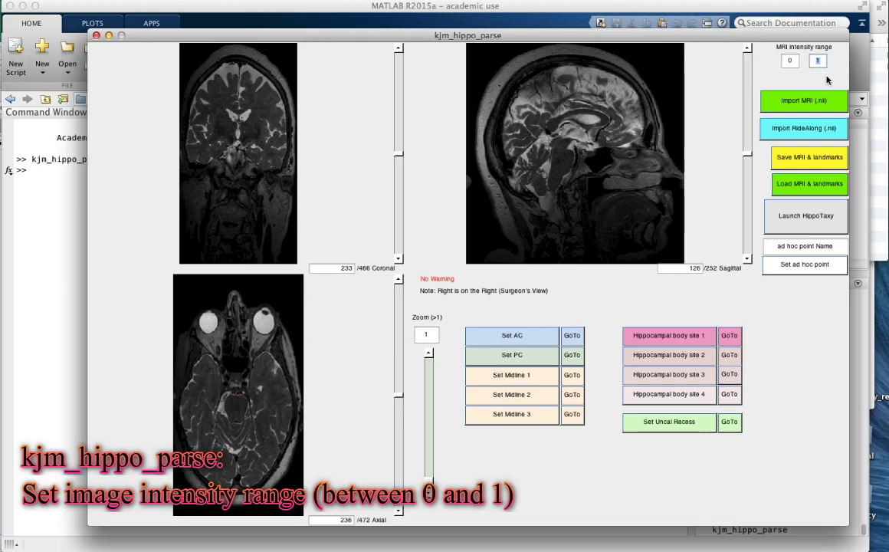
{"action": "type", "text": "0.7"}
{"action": "key", "text": "Return"}
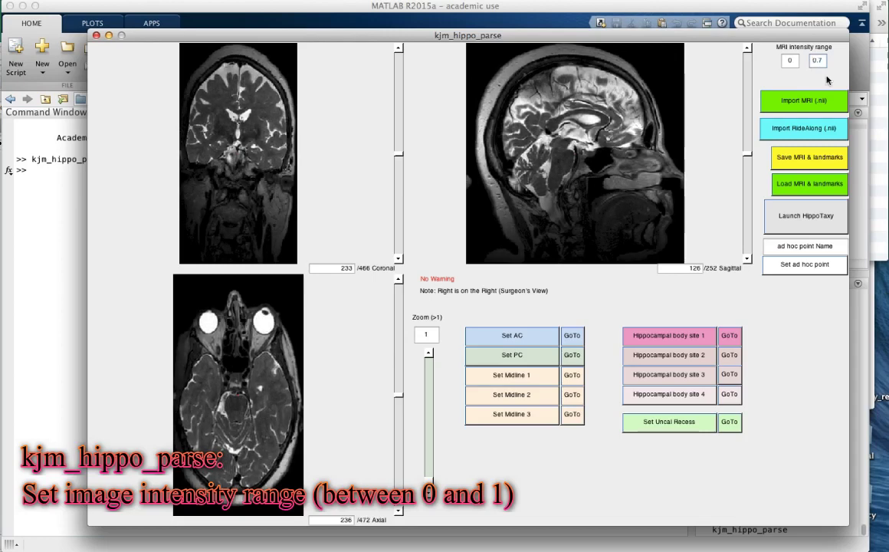
{"action": "double_click", "coordinate": [790, 61]}
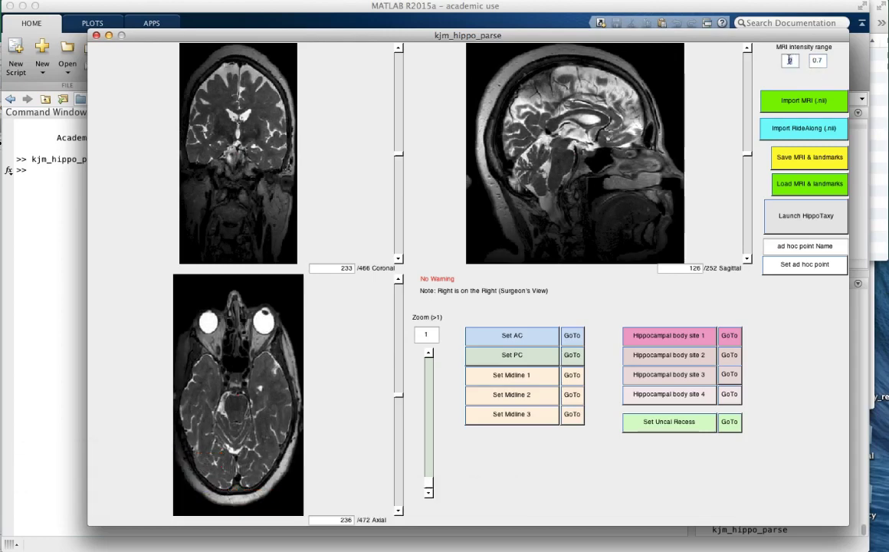
{"action": "type", "text": "0.1"}
{"action": "key", "text": "Return"}
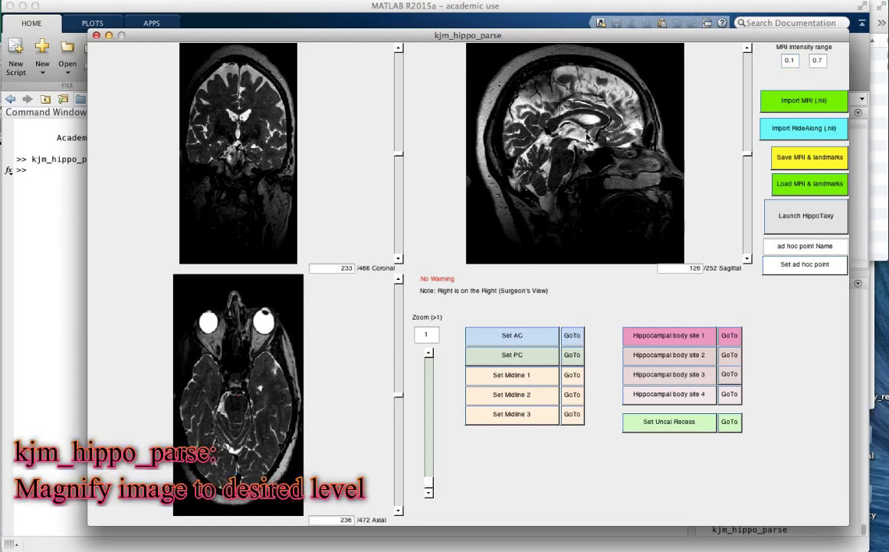
- Magnify the MRI to about 3.43 and set the AC landmark on the anterior commissure at about 126 258 281
{"action": "left_click", "coordinate": [530, 121]}
{"action": "left_click_drag", "start_coordinate": [430, 481], "coordinate": [430, 427]}
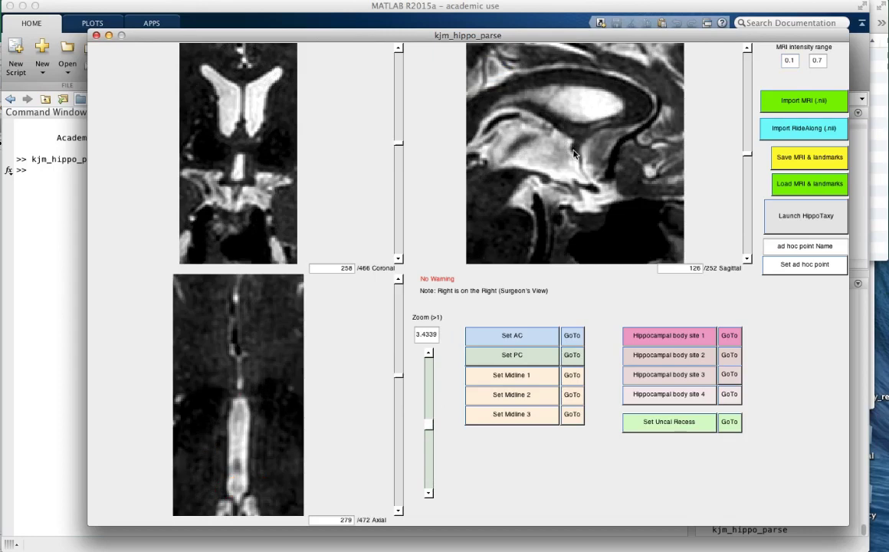
{"action": "left_click", "coordinate": [521, 140]}
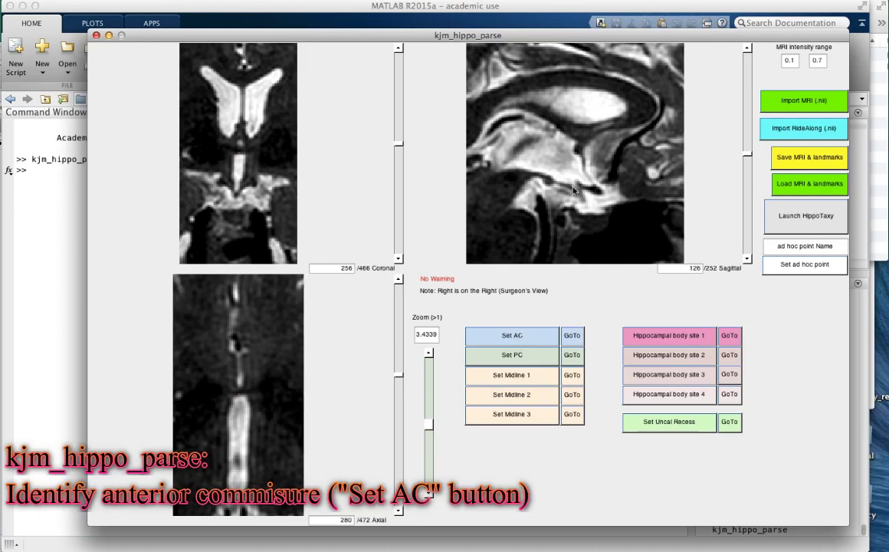
{"action": "left_click", "coordinate": [579, 154]}
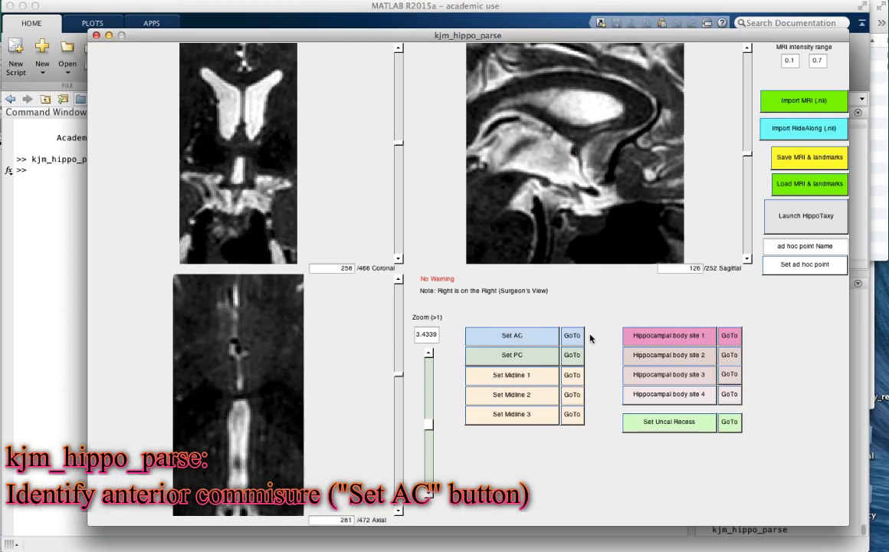
{"action": "left_click", "coordinate": [539, 343]}
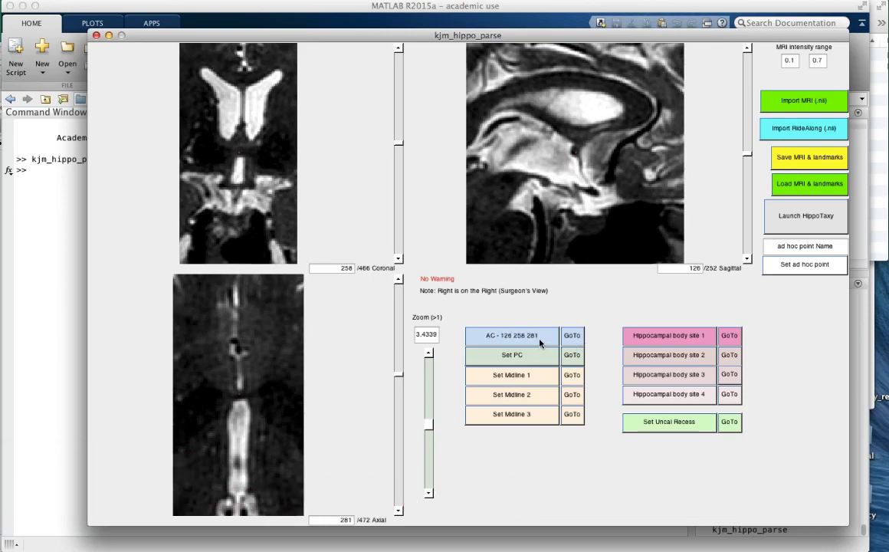
- Locate the posterior commissure and set the PC landmark there at about 124 202 273
{"action": "left_click", "coordinate": [485, 172]}
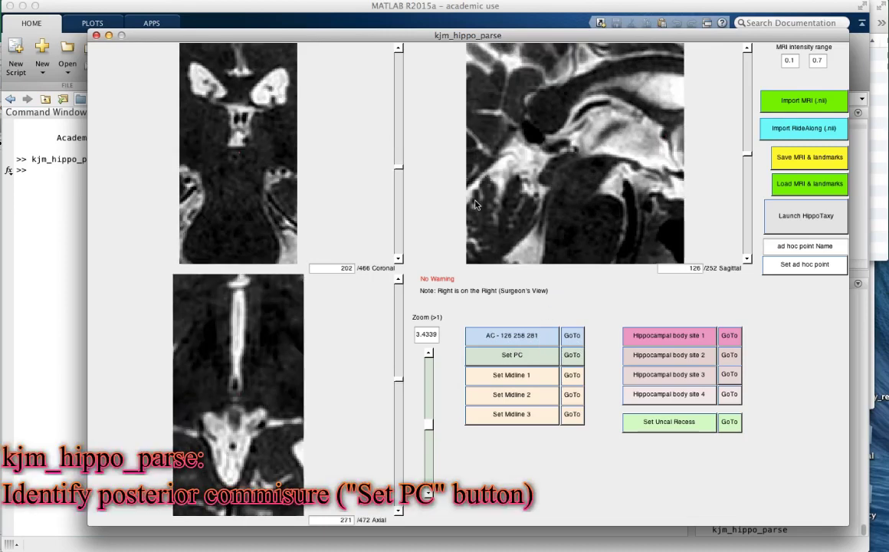
{"action": "left_click", "coordinate": [237, 399]}
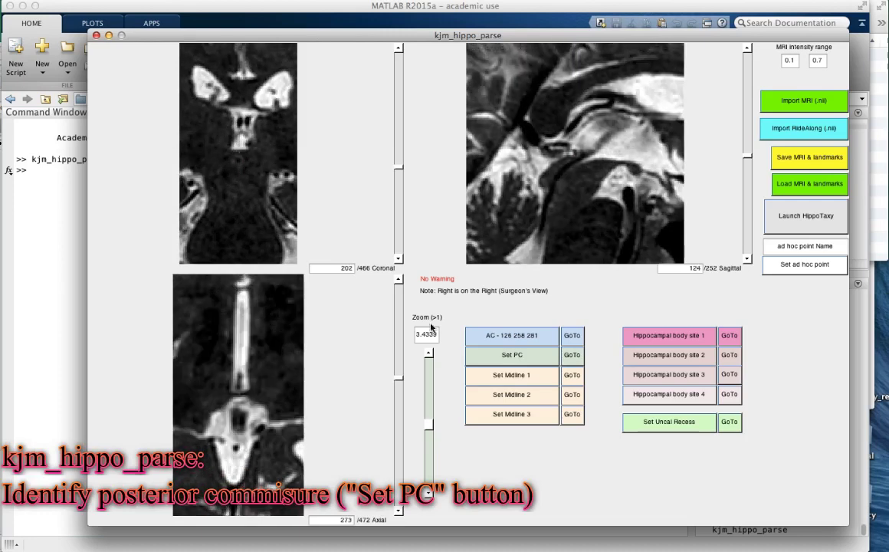
{"action": "left_click", "coordinate": [552, 360]}
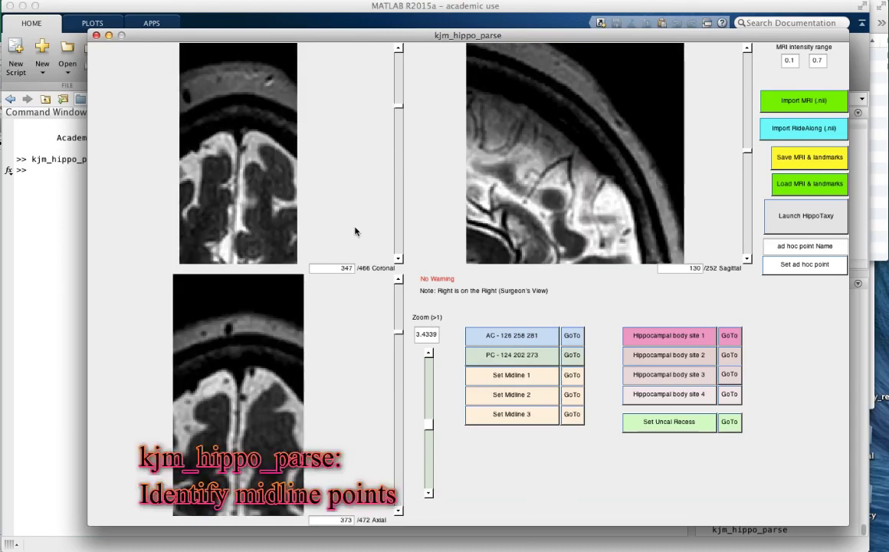
- Set Midline 1 at the frontal midline, about 130 347 373, and Midline 2 at the posterior midline, about 124 106 322
{"action": "left_click", "coordinate": [532, 378]}
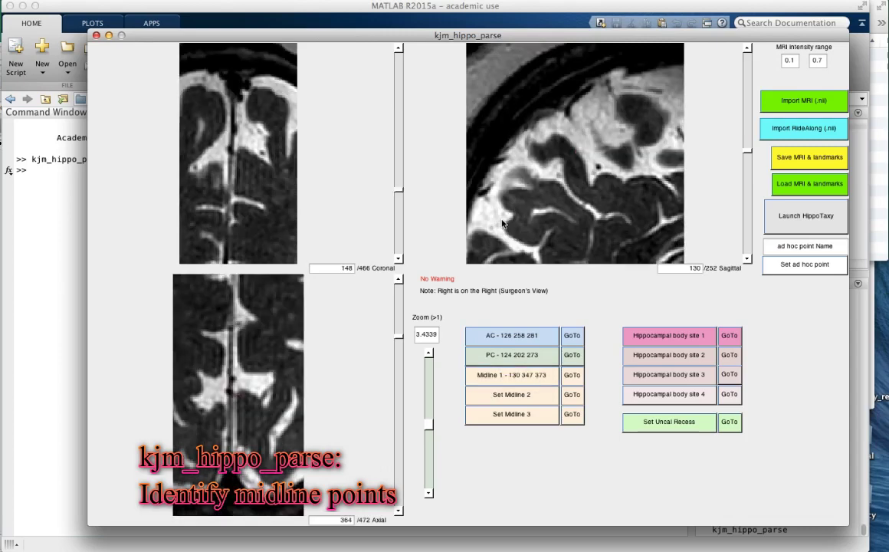
{"action": "left_click", "coordinate": [503, 223]}
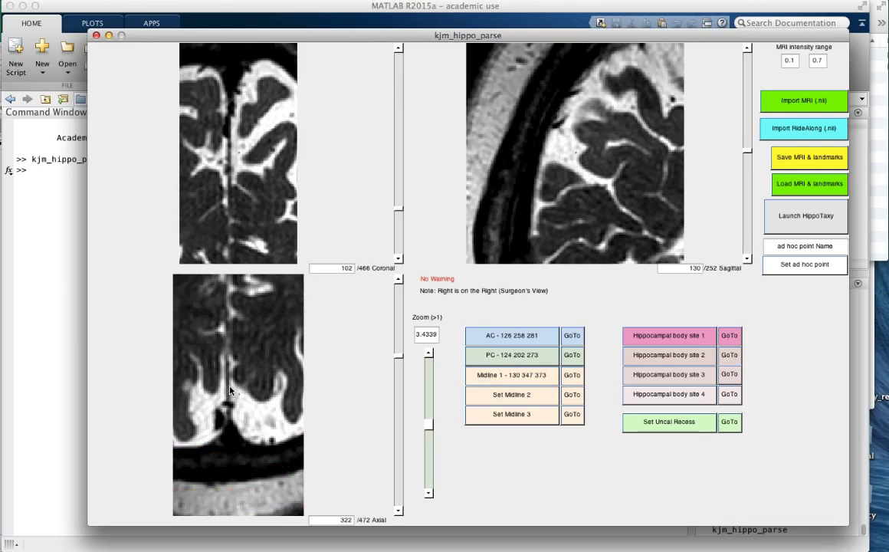
{"action": "left_click", "coordinate": [270, 466]}
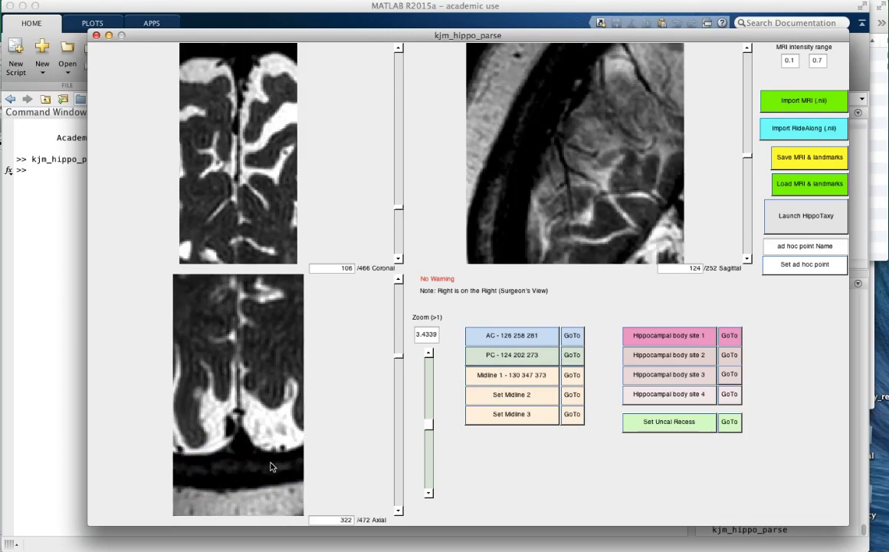
{"action": "left_click", "coordinate": [513, 397]}
- Set Midline 3 on the brainstem midline near the fourth ventricle at about 122 185 225
{"action": "left_click", "coordinate": [602, 230]}
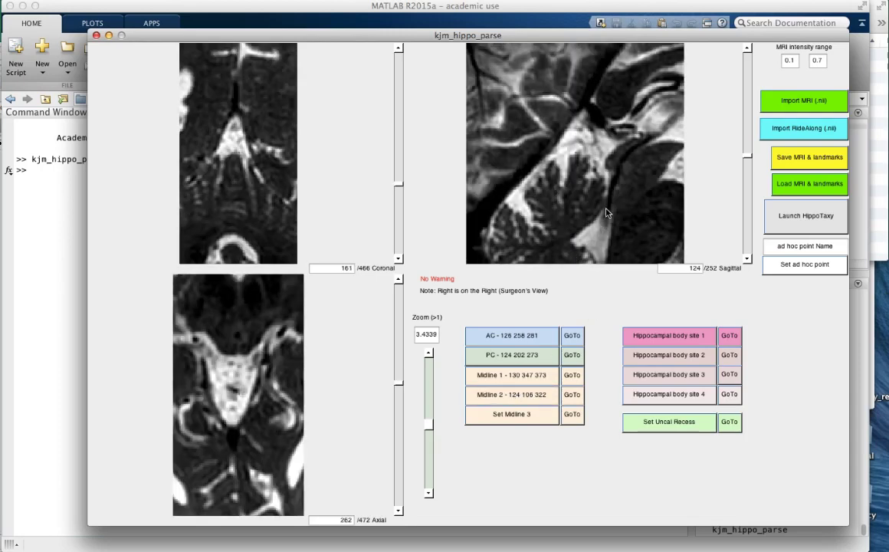
{"action": "left_click", "coordinate": [606, 216]}
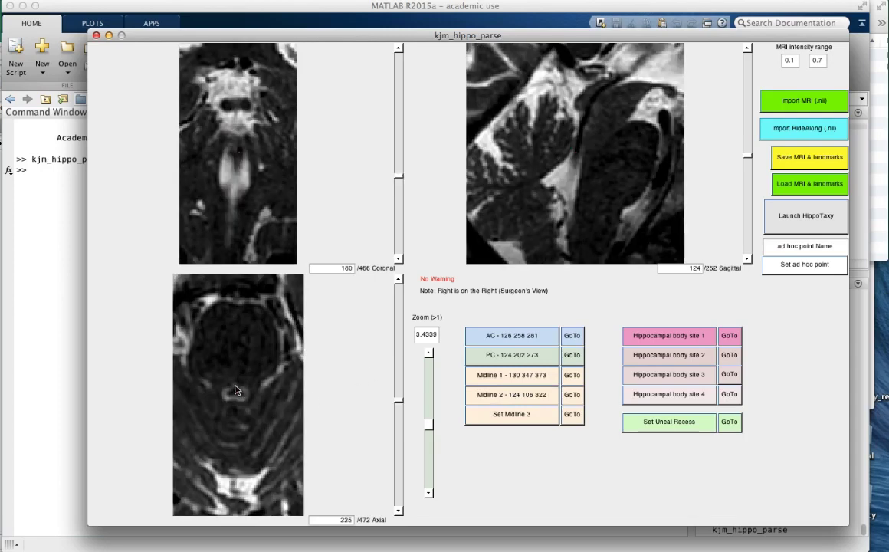
{"action": "left_click", "coordinate": [295, 476]}
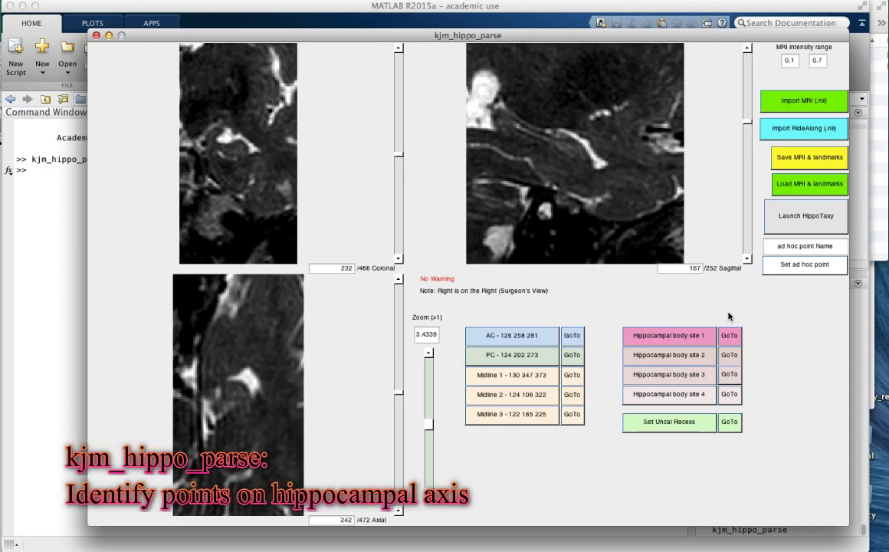
- Set hippocampal body site 1 at about 167 232 242 and site 2 further back along the axis at about 170 220 247
{"action": "left_click", "coordinate": [686, 340]}
{"action": "left_click", "coordinate": [560, 149]}
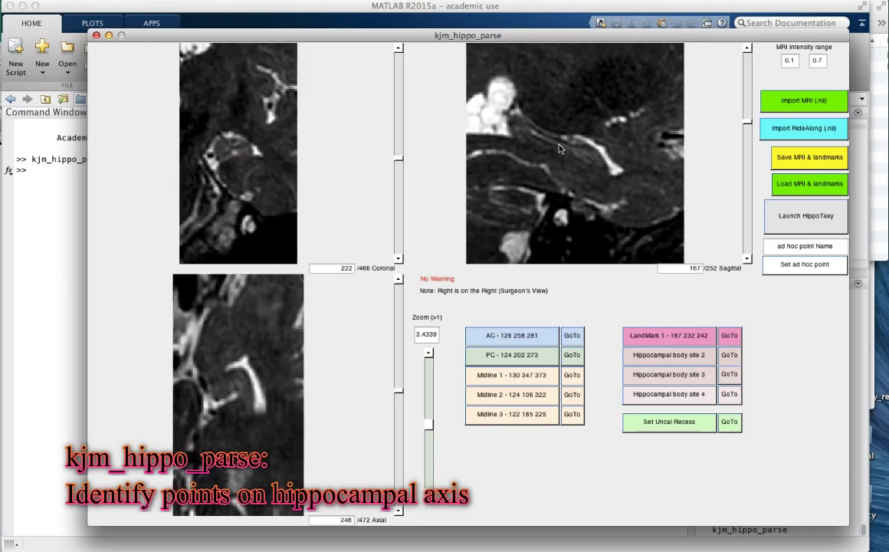
{"action": "left_click", "coordinate": [254, 403]}
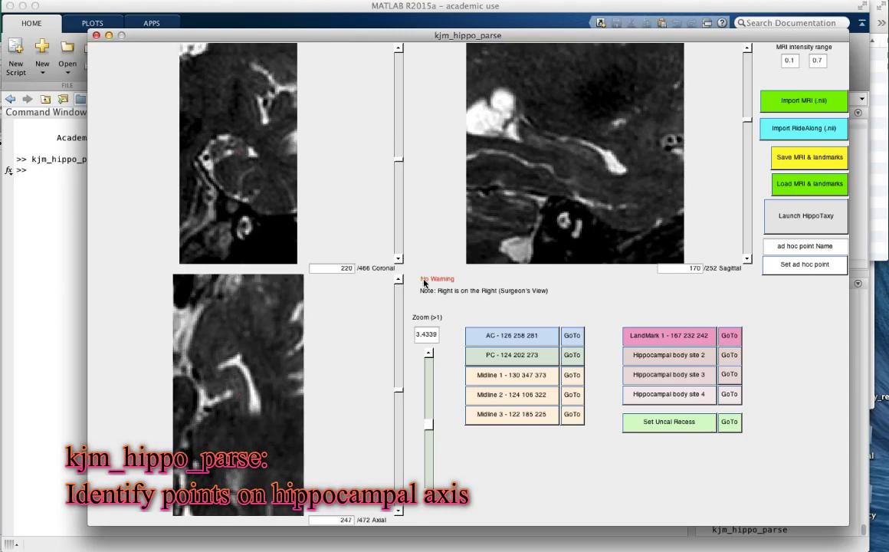
{"action": "left_click", "coordinate": [669, 362]}
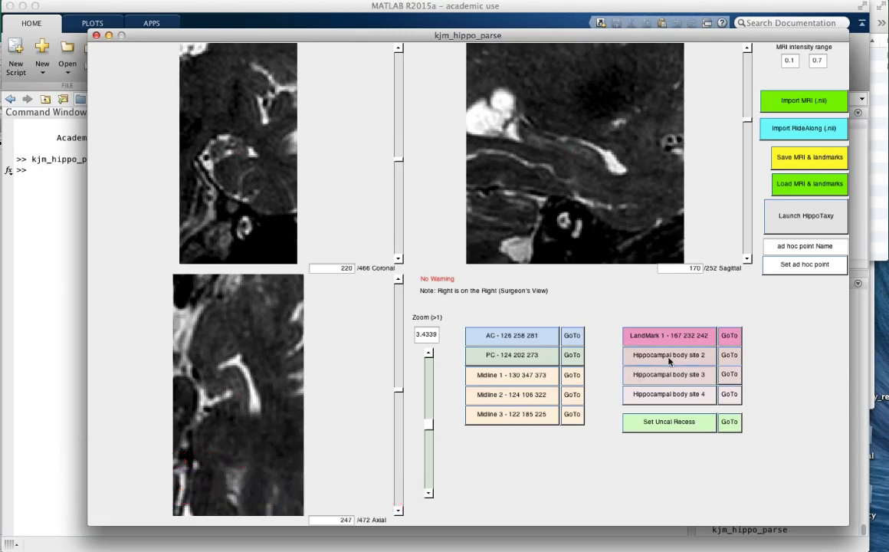
- Set hippocampal body site 3 at about 170 209 250 and site 4 further back along the axis at about 171 199 255
{"action": "left_click", "coordinate": [565, 150]}
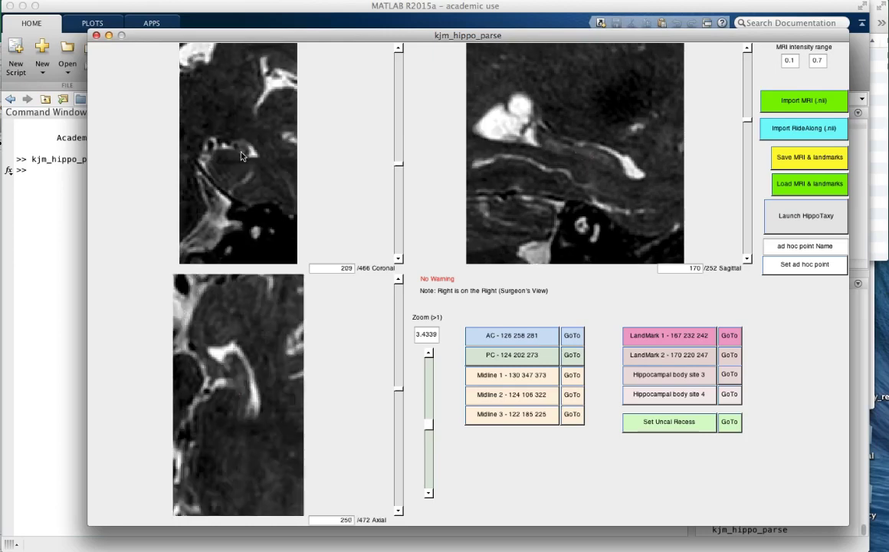
{"action": "left_click", "coordinate": [693, 380]}
{"action": "left_click", "coordinate": [598, 205]}
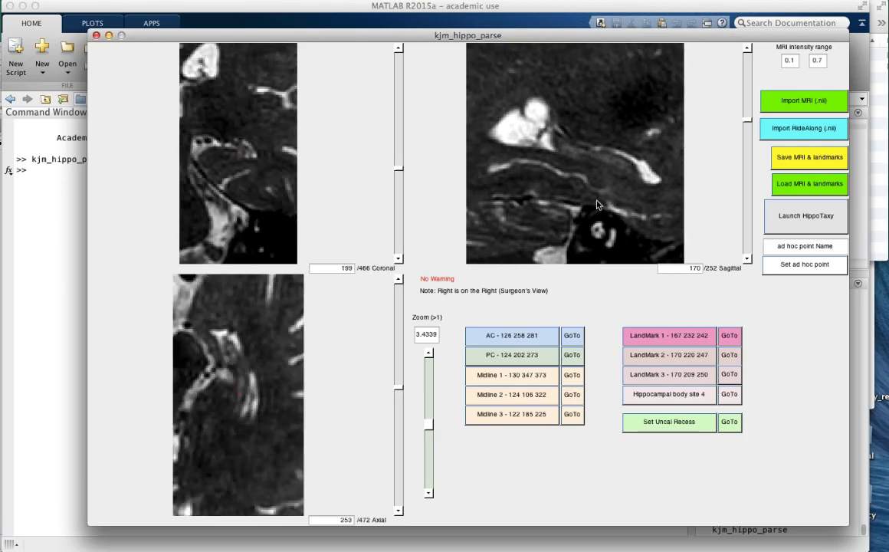
{"action": "left_click", "coordinate": [238, 399]}
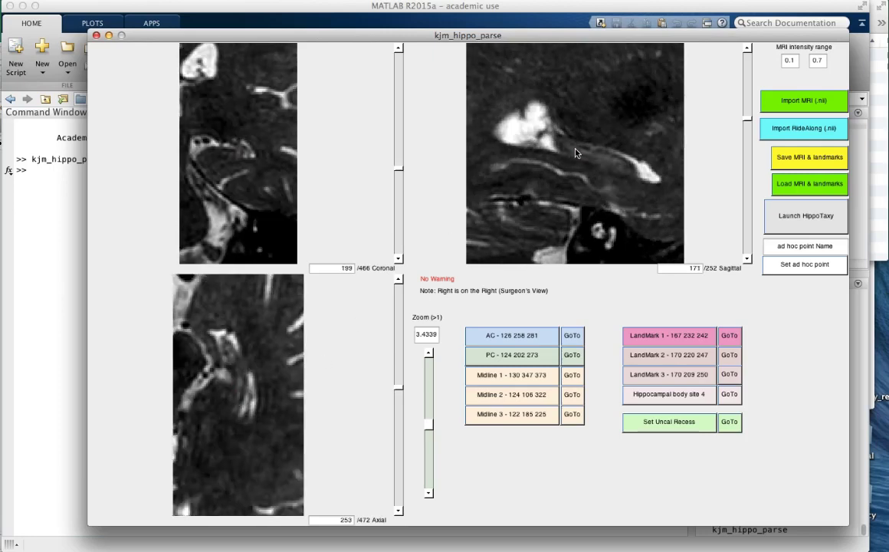
{"action": "key", "text": "Up"}
{"action": "key", "text": "Up"}
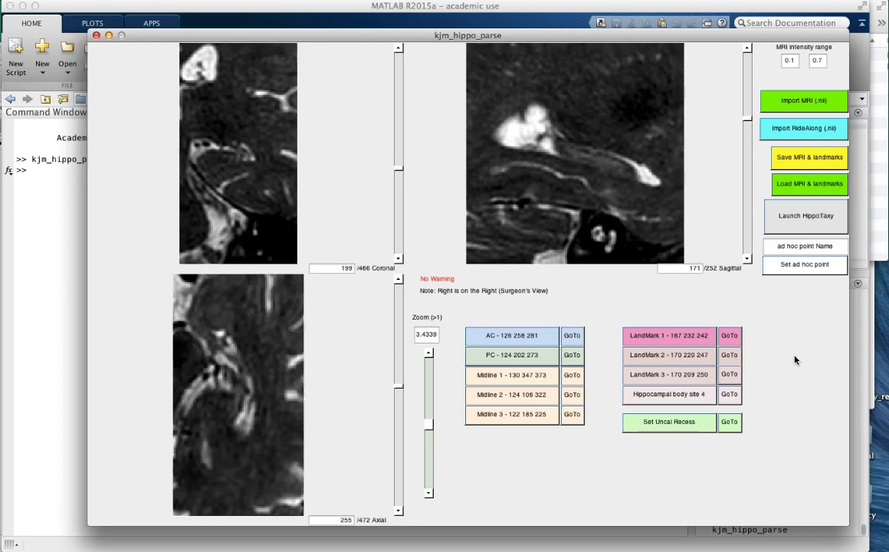
{"action": "left_click", "coordinate": [700, 402]}
- Set the uncal recess landmark at the anterior end of the temporal horn, at about 161 240 242
{"action": "left_click", "coordinate": [642, 200]}
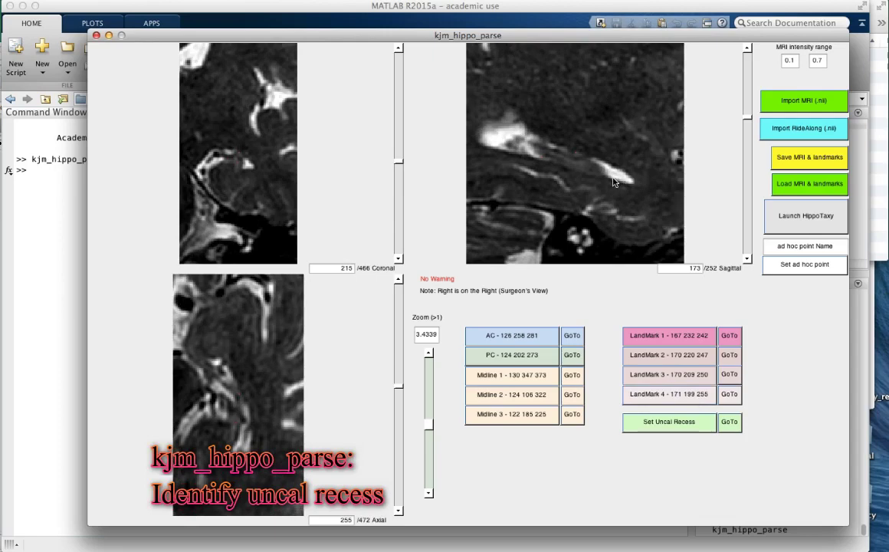
{"action": "left_click", "coordinate": [613, 182]}
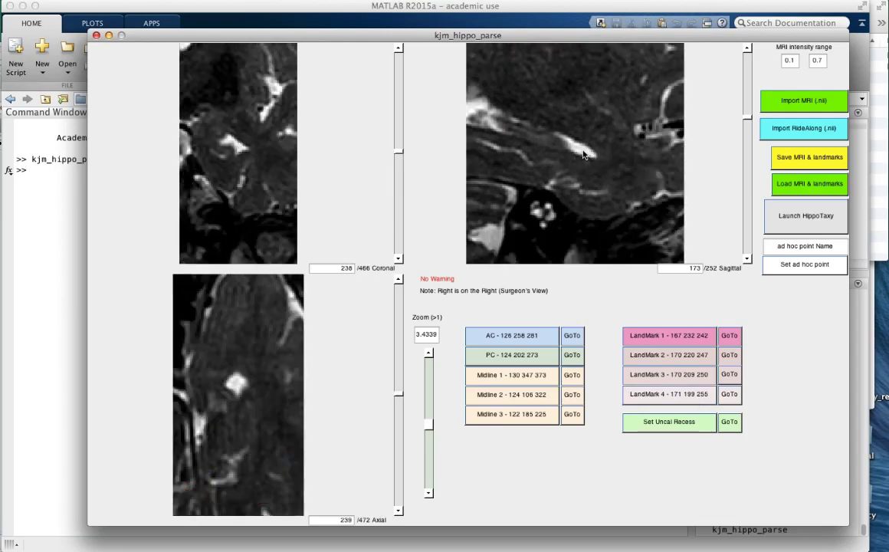
{"action": "left_click", "coordinate": [583, 154]}
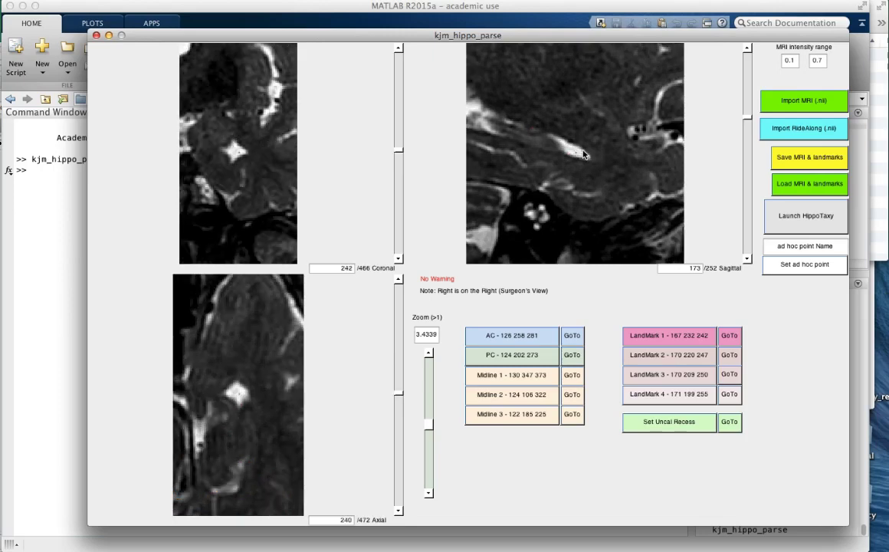
{"action": "left_click", "coordinate": [227, 398]}
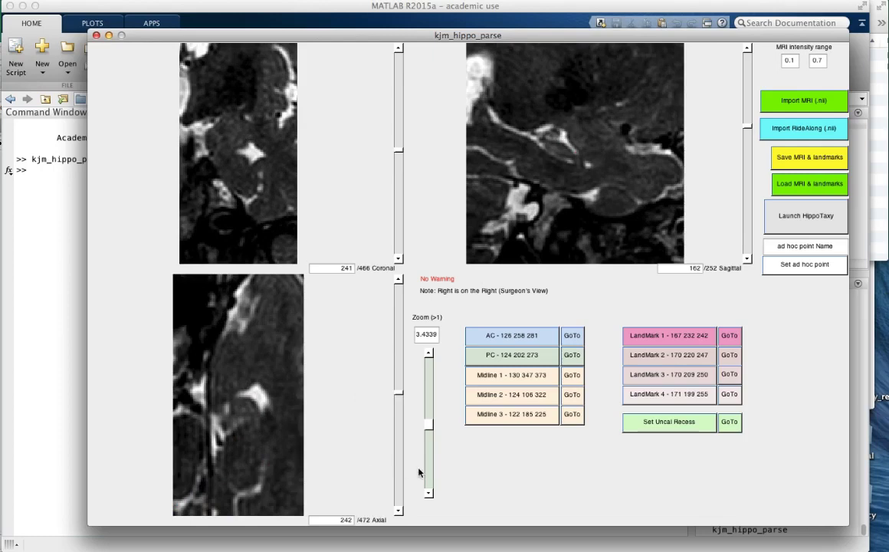
{"action": "left_click", "coordinate": [680, 427]}
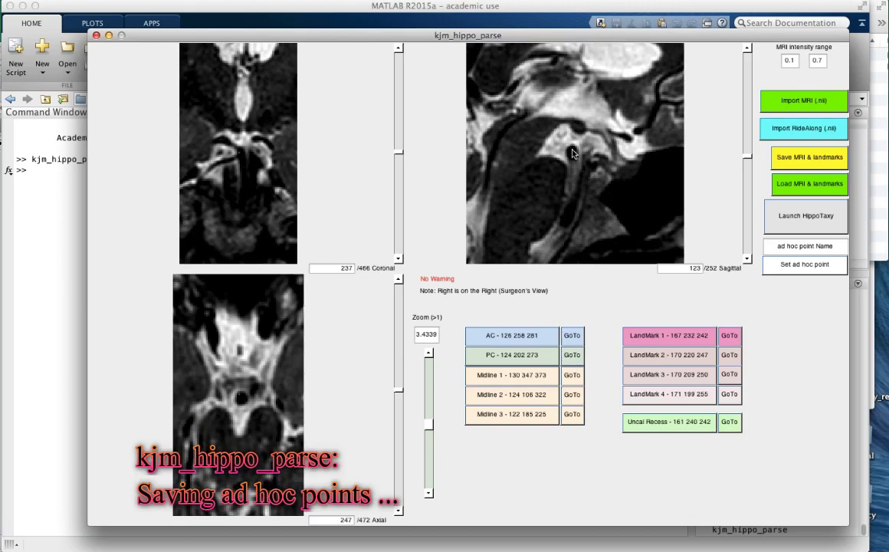
- Set an ad hoc point named "basilar bifurcation" at the top of the basilar artery, at about 123 235 248
{"action": "left_click", "coordinate": [595, 220]}
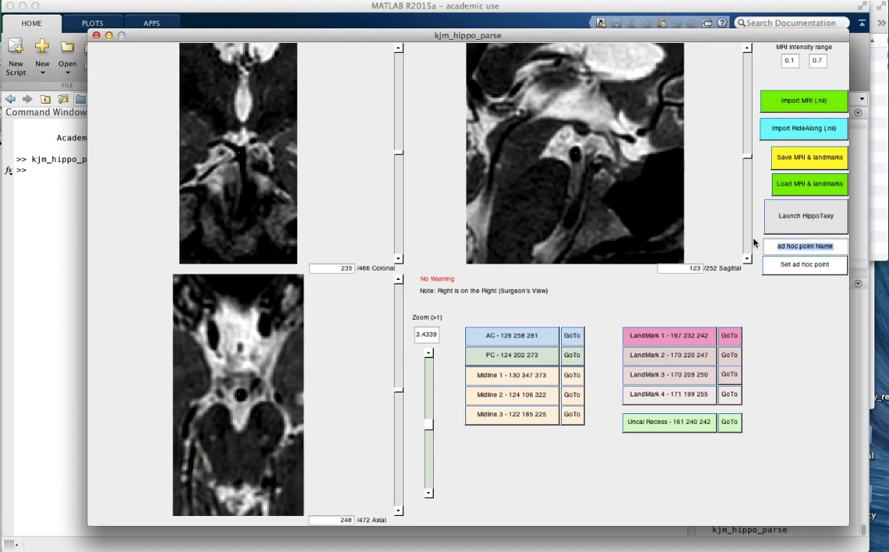
{"action": "type", "text": "basilar"}
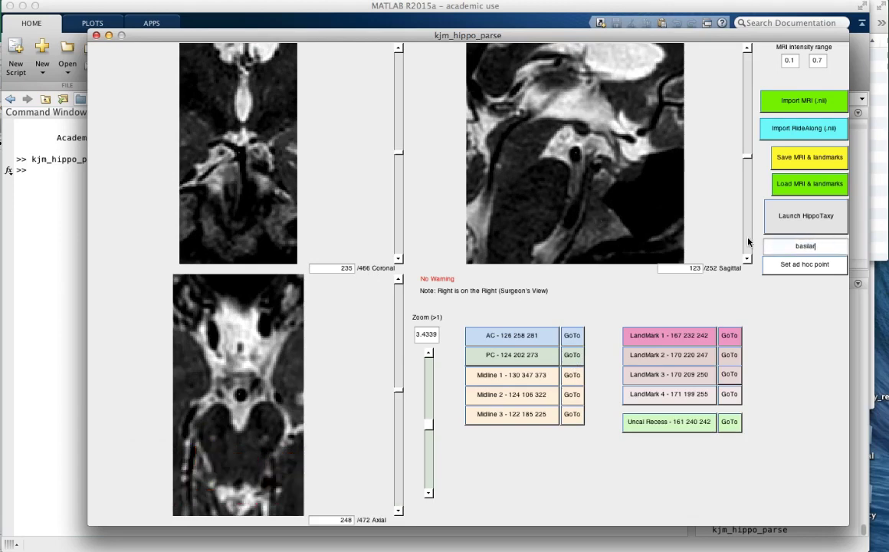
{"action": "type", "text": " bifurcation"}
{"action": "left_click", "coordinate": [726, 263]}
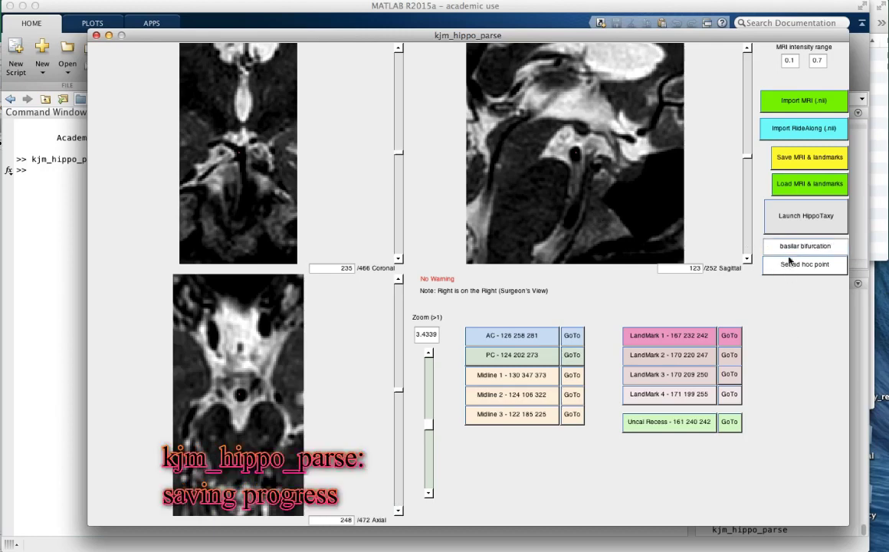
- Save the MRI and landmarks as the MAT-file demo_parse in the demo folder under subjects
{"action": "left_click", "coordinate": [800, 165]}
{"action": "scroll", "coordinate": [551, 230], "scroll_direction": "up", "scroll_amount": 5}
{"action": "left_click", "coordinate": [552, 282]}
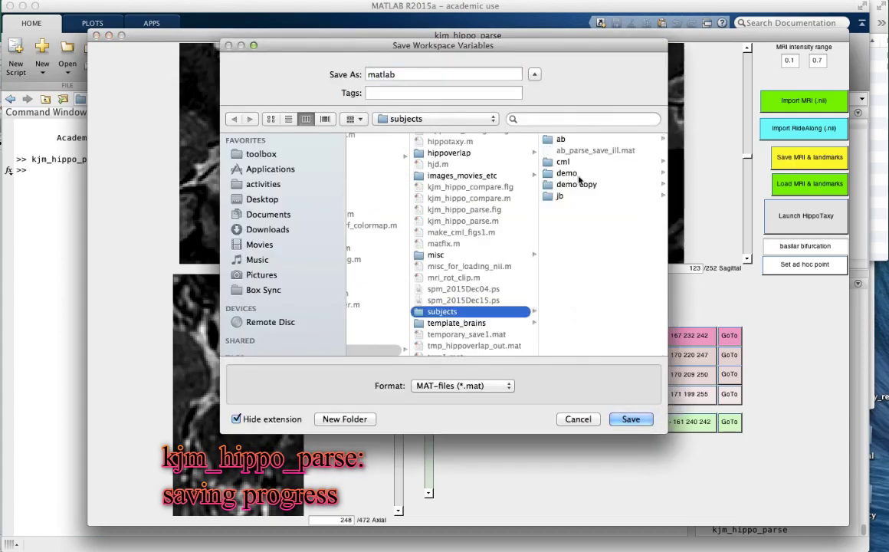
{"action": "left_click", "coordinate": [566, 173]}
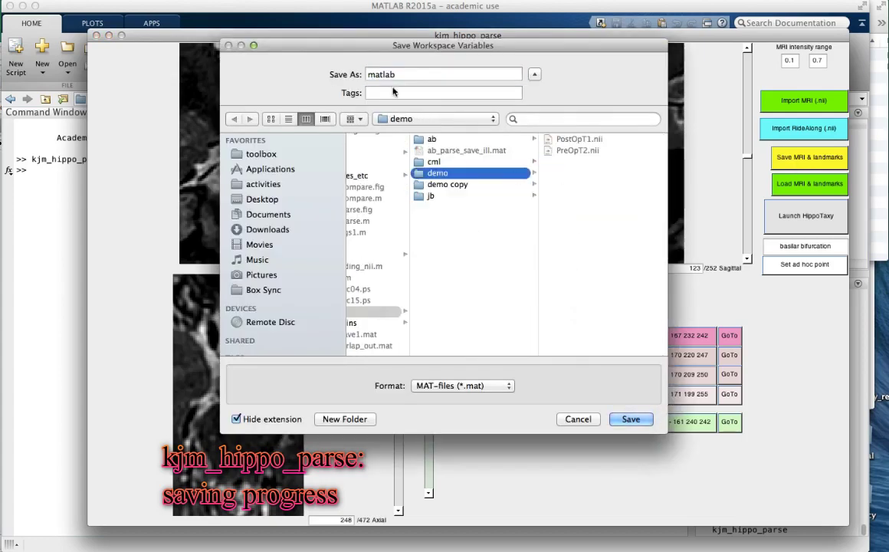
{"action": "key", "text": "Tab"}
{"action": "type", "text": "demo_pars"}
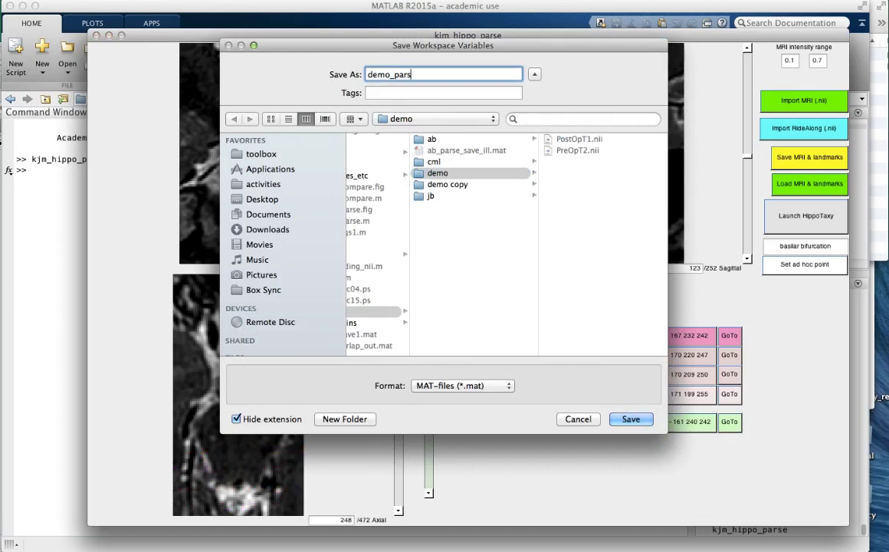
{"action": "type", "text": "e"}
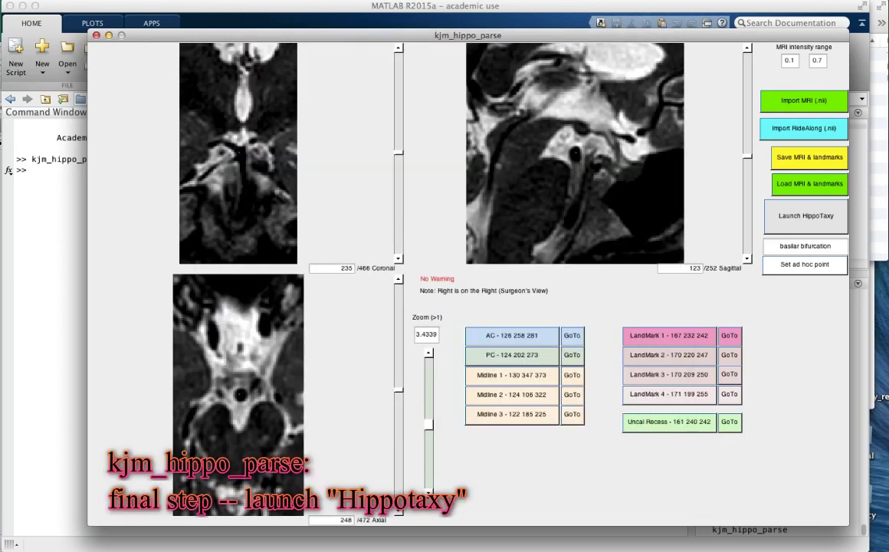
- Launch HippoTaxy to generate the rotated volumes and close kjm_hippo_parse
{"action": "left_click", "coordinate": [794, 219]}
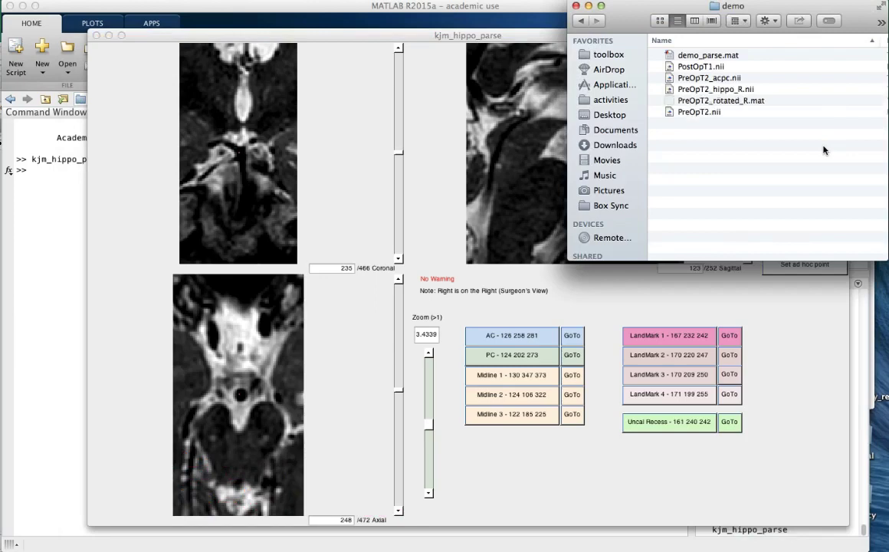
{"action": "left_click", "coordinate": [192, 35]}
{"action": "left_click", "coordinate": [95, 36]}
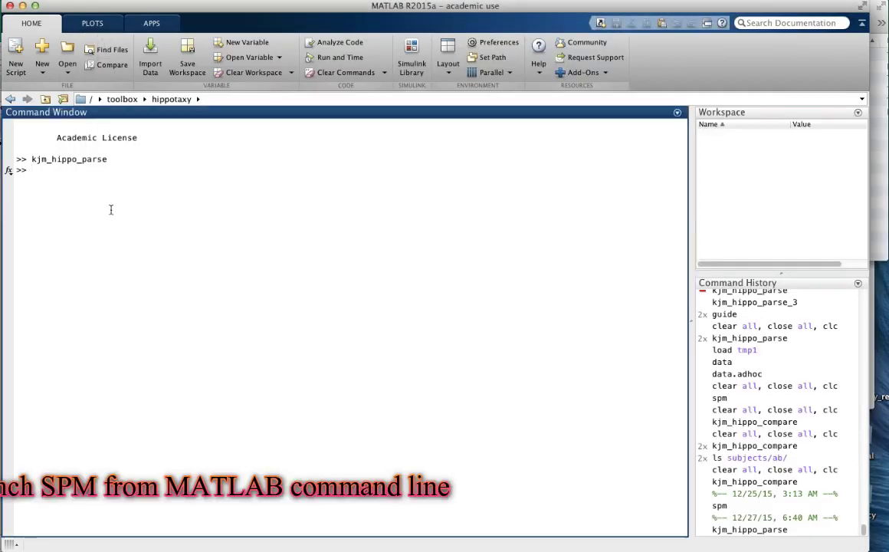
- Launch SPM from the MATLAB command line with the command spm, in fMRI mode
{"action": "type", "text": "spm"}
{"action": "key", "text": "Return"}
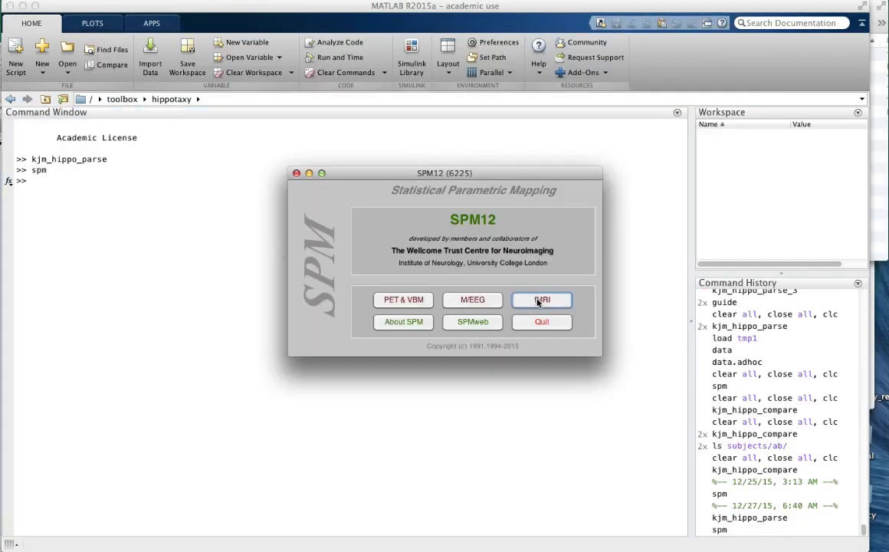
{"action": "left_click", "coordinate": [540, 299]}
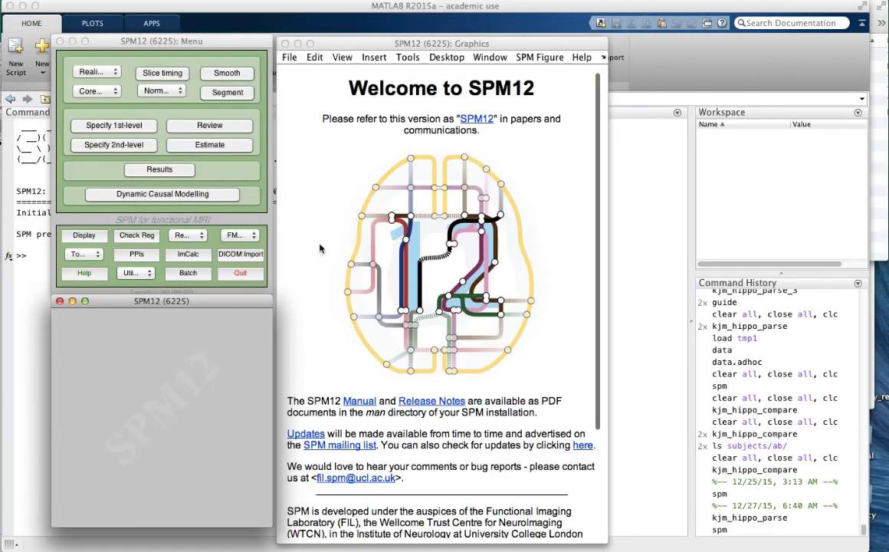
- Create a Coregister (Est & Res) batch and specify PreOpT2_hippo_R.nii as the reference image
{"action": "left_click", "coordinate": [107, 93]}
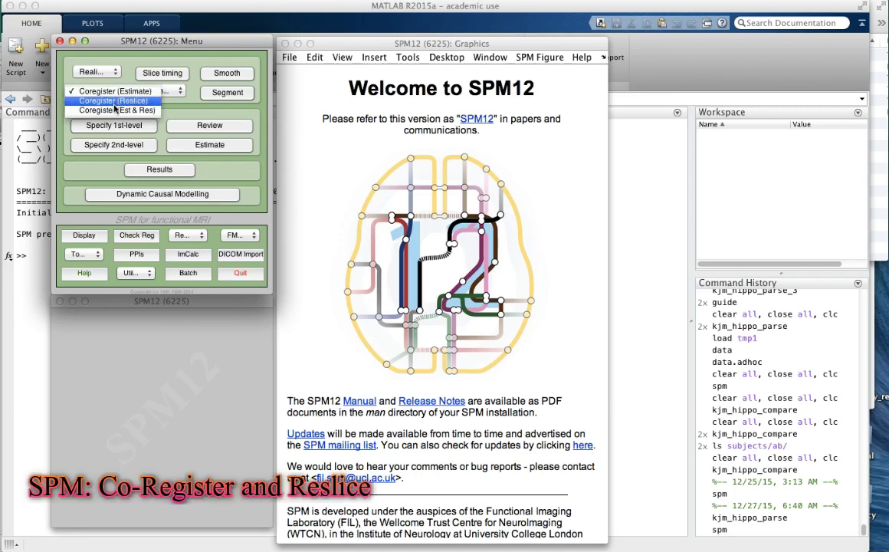
{"action": "left_click", "coordinate": [114, 112]}
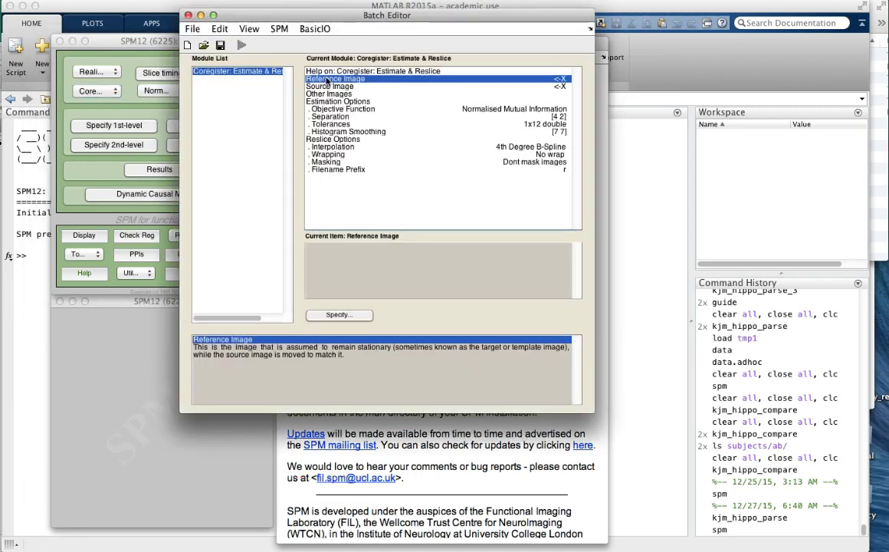
{"action": "left_click", "coordinate": [339, 314]}
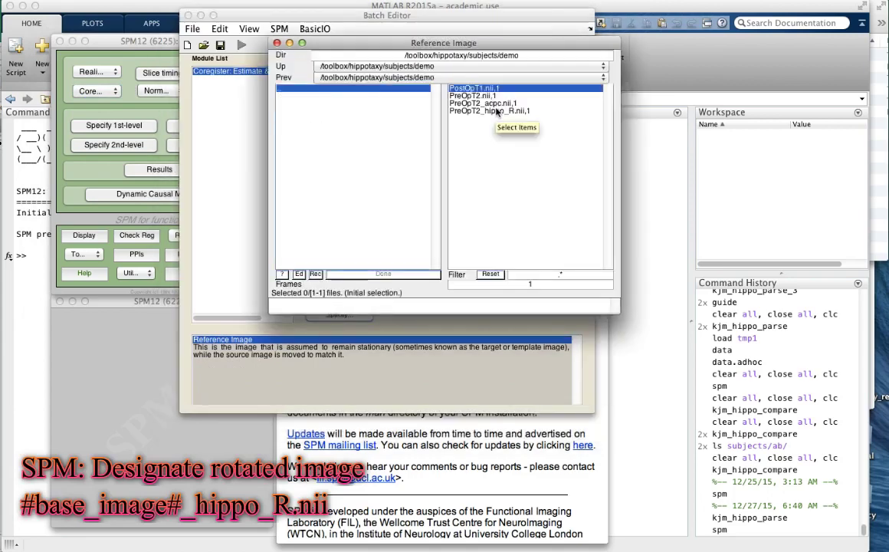
{"action": "left_click", "coordinate": [497, 110]}
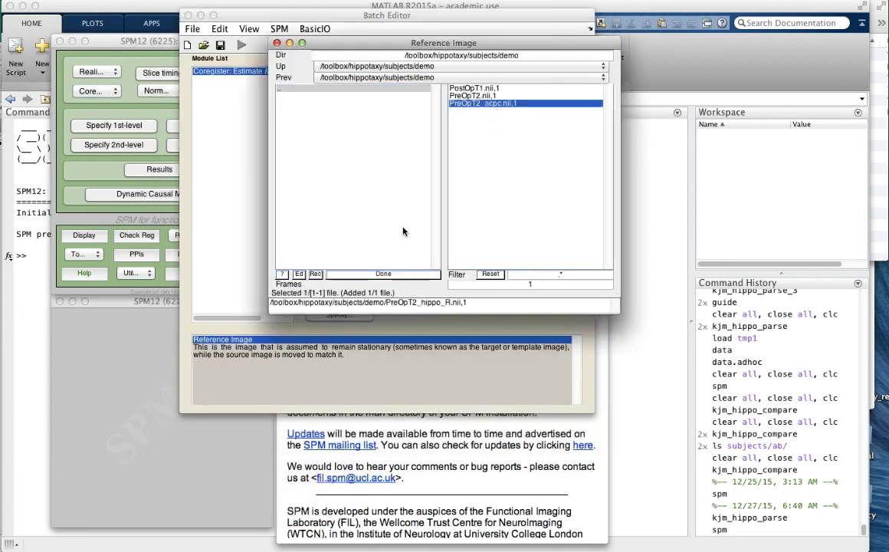
{"action": "left_click", "coordinate": [385, 275]}
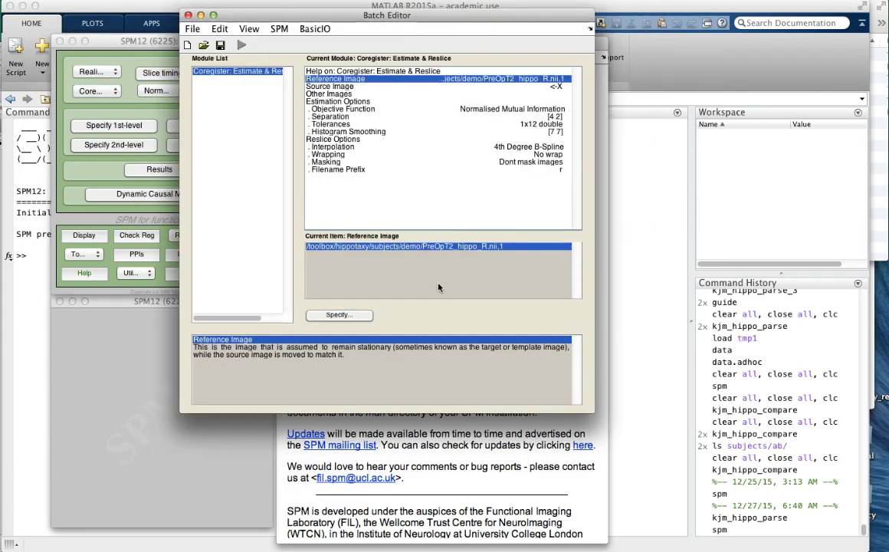
- Specify PostOpT1.nii as the source image of the coregistration
{"action": "left_click", "coordinate": [330, 86]}
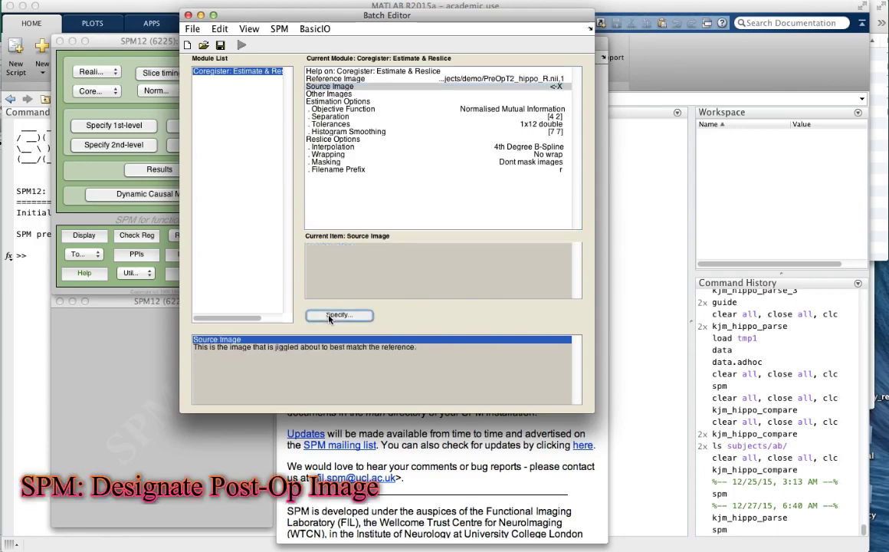
{"action": "left_click", "coordinate": [330, 318]}
{"action": "double_click", "coordinate": [295, 117]}
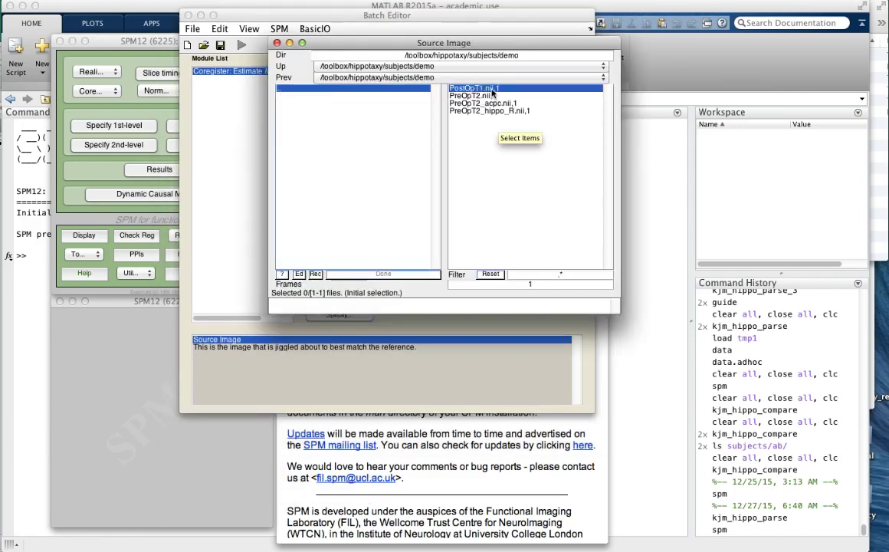
{"action": "left_click", "coordinate": [493, 91]}
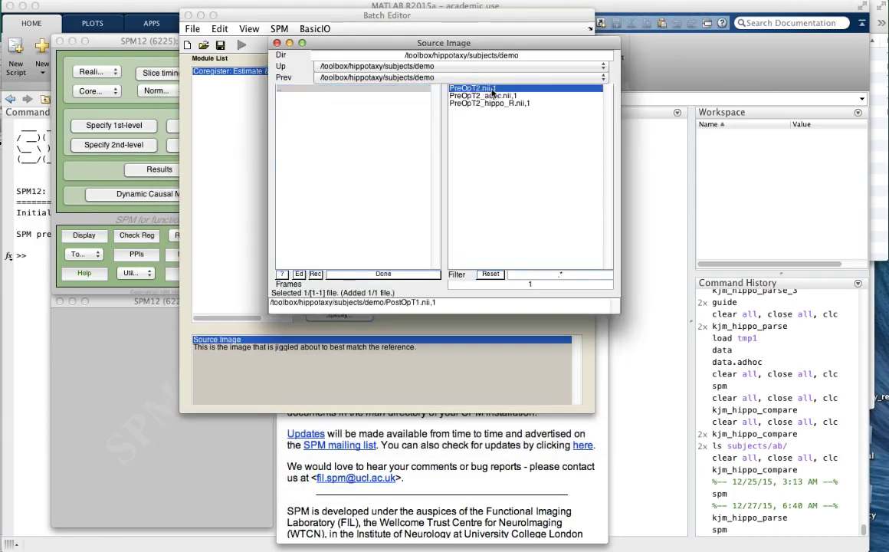
{"action": "left_click", "coordinate": [383, 274]}
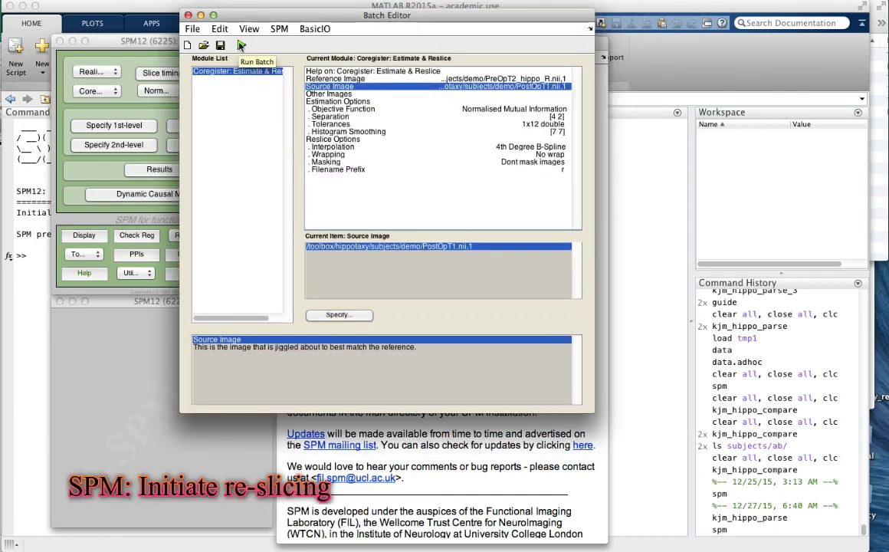
- Run the coregistration batch and check the alignment of the pre-op and post-op images at several brain positions
{"action": "left_click", "coordinate": [240, 45]}
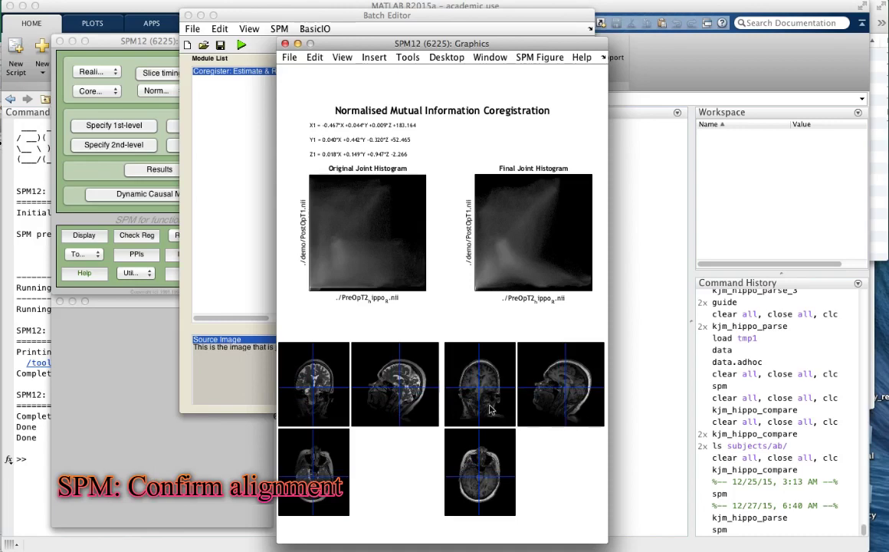
{"action": "left_click", "coordinate": [406, 377]}
{"action": "left_click", "coordinate": [404, 375]}
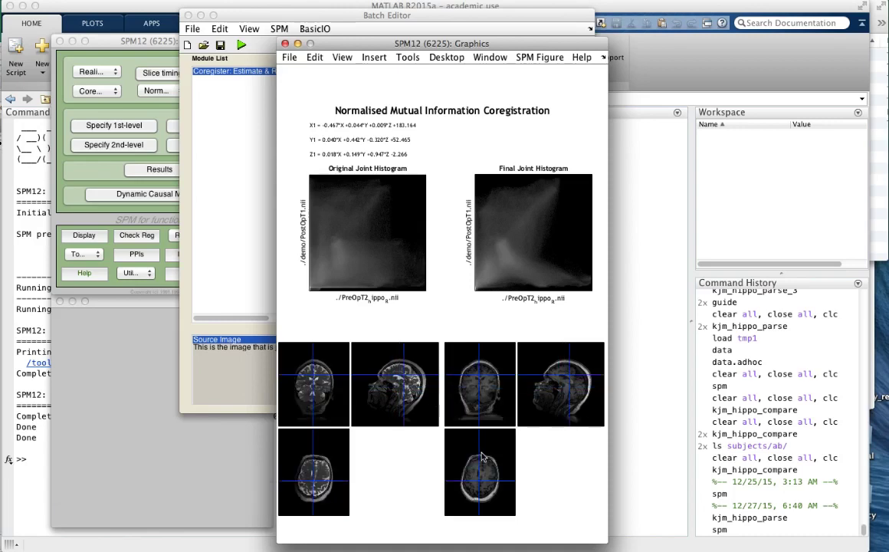
{"action": "left_click", "coordinate": [395, 384]}
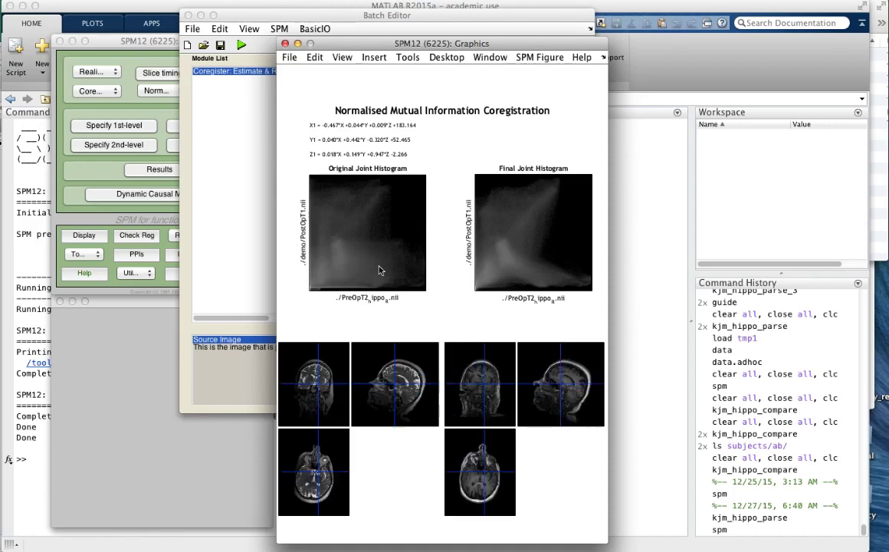
- Quit SPM and launch kjm_hippo_compare from the MATLAB command line
{"action": "left_click", "coordinate": [94, 44]}
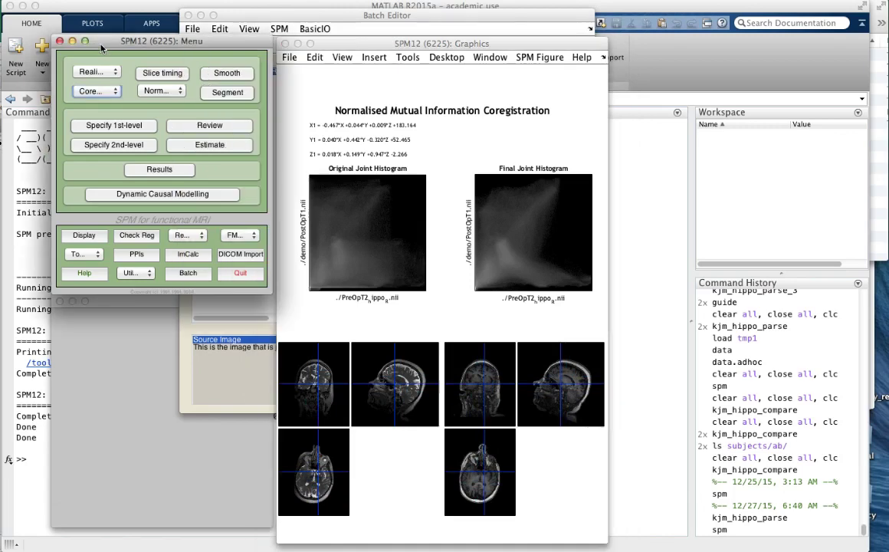
{"action": "left_click", "coordinate": [59, 43]}
{"action": "type", "text": "kjm_hipp"}
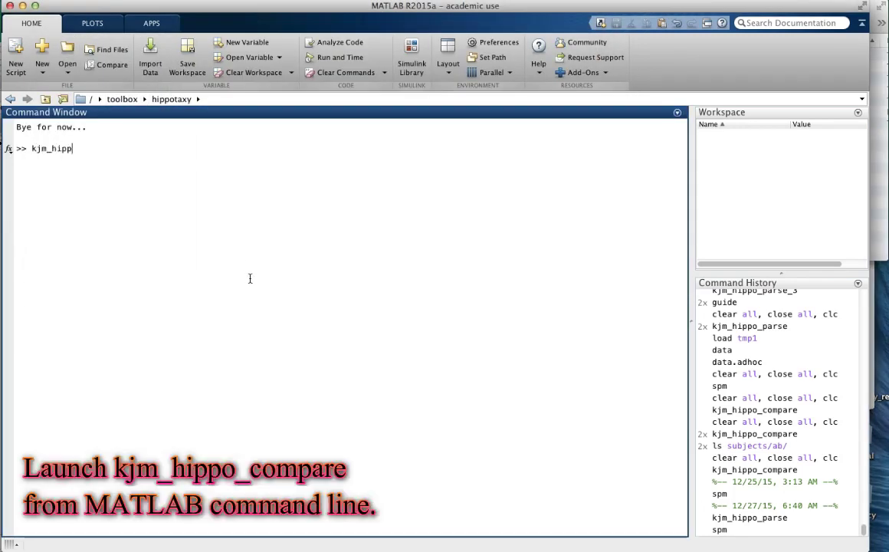
{"action": "type", "text": "o_compare"}
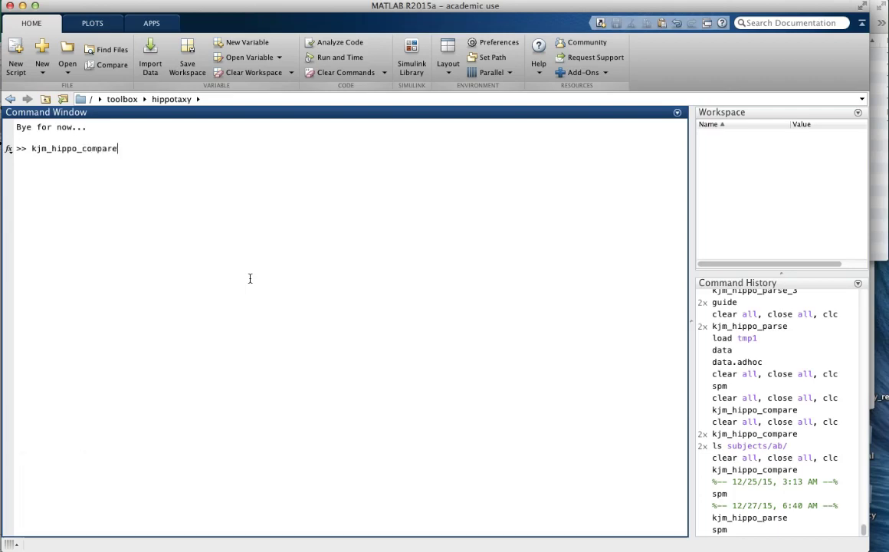
{"action": "key", "text": "Return"}
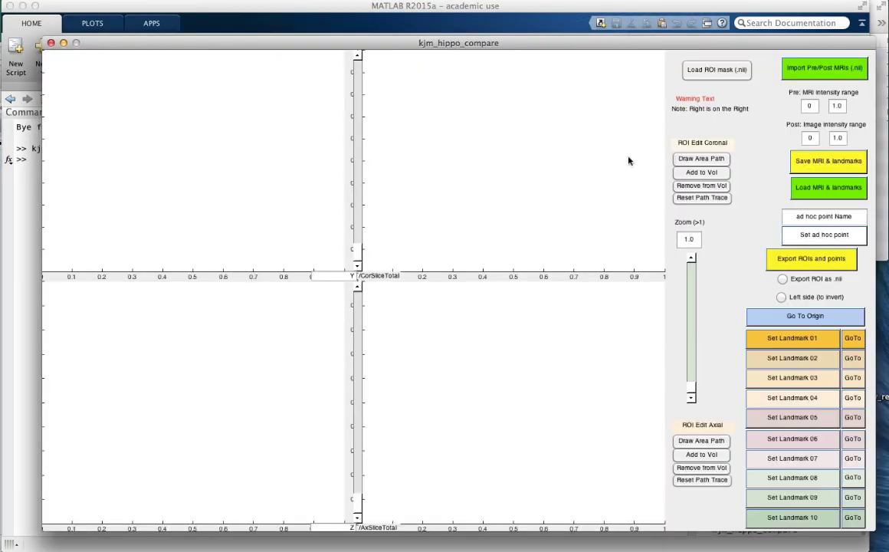
- Start importing the pre/post MRIs and choose PreOpT2_hippo_R.nii as the rotated pre-op MRI
{"action": "left_click", "coordinate": [794, 70]}
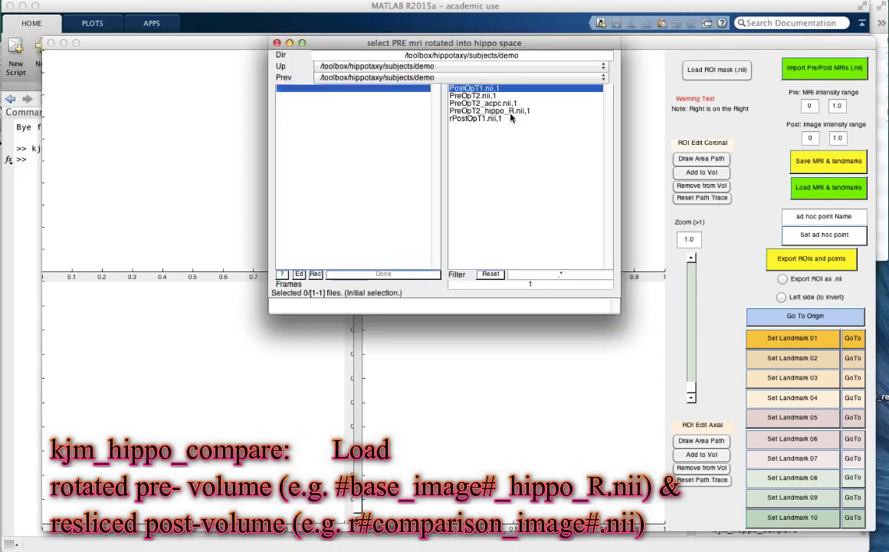
{"action": "double_click", "coordinate": [510, 112]}
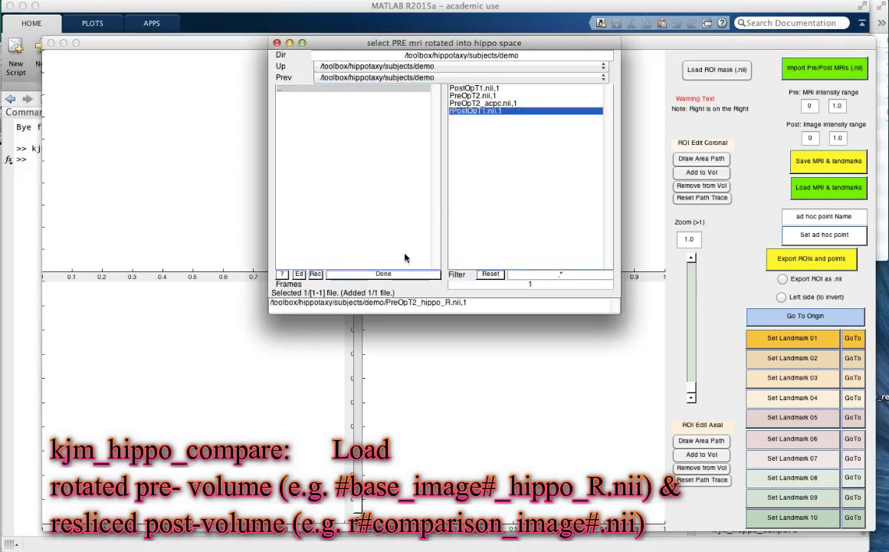
{"action": "left_click", "coordinate": [385, 274]}
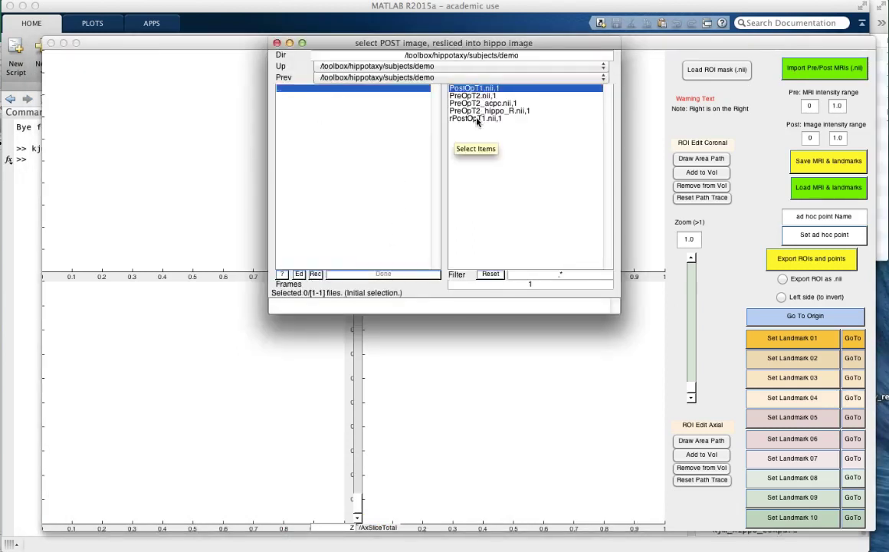
- Choose rPostOpT1.nii as the resliced post-op image and complete the import
{"action": "double_click", "coordinate": [476, 119]}
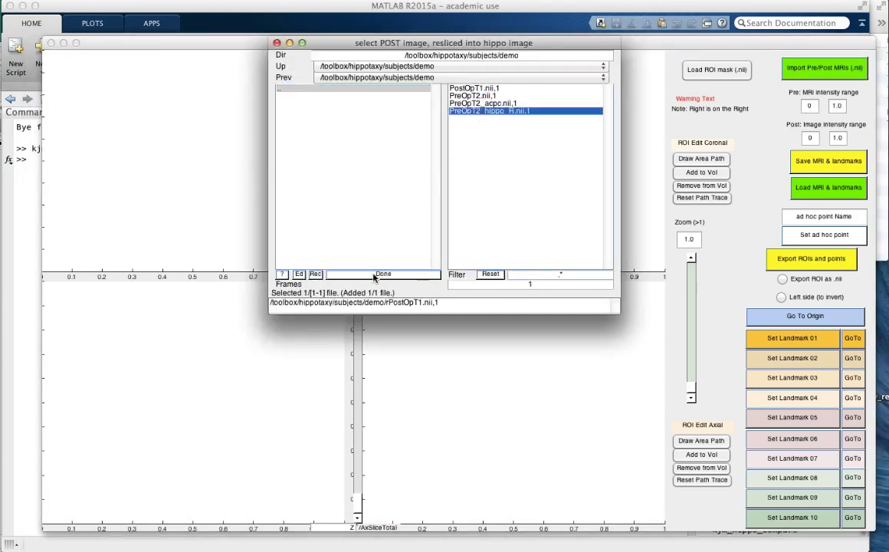
{"action": "left_click", "coordinate": [381, 274]}
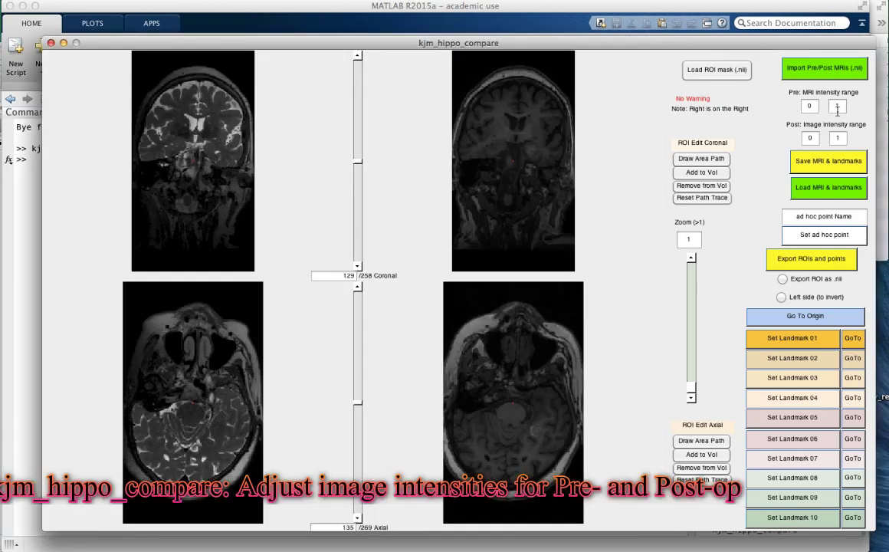
- Set the intensity range to 0–0.7 for the pre-op MRI and 0–0.6 for the post-op image
{"action": "left_click_drag", "start_coordinate": [843, 107], "coordinate": [824, 111]}
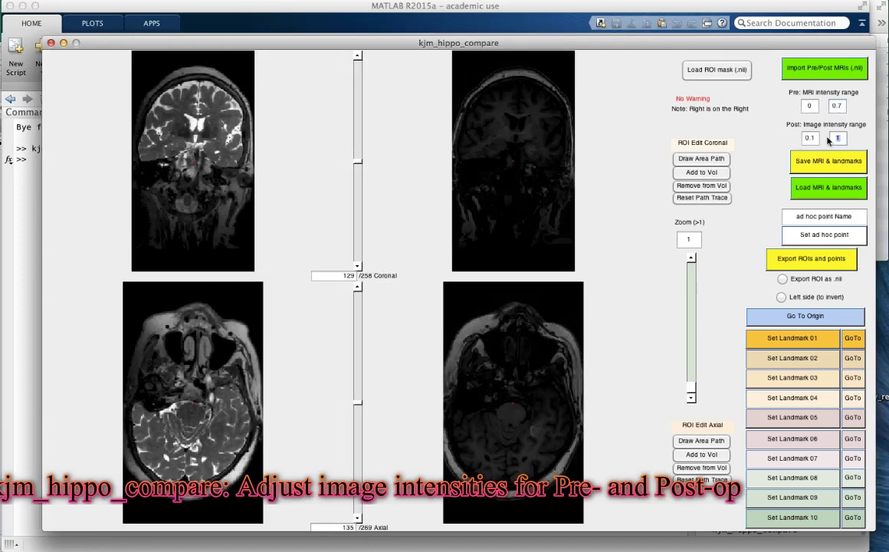
{"action": "type", "text": ".8"}
{"action": "key", "text": "Return"}
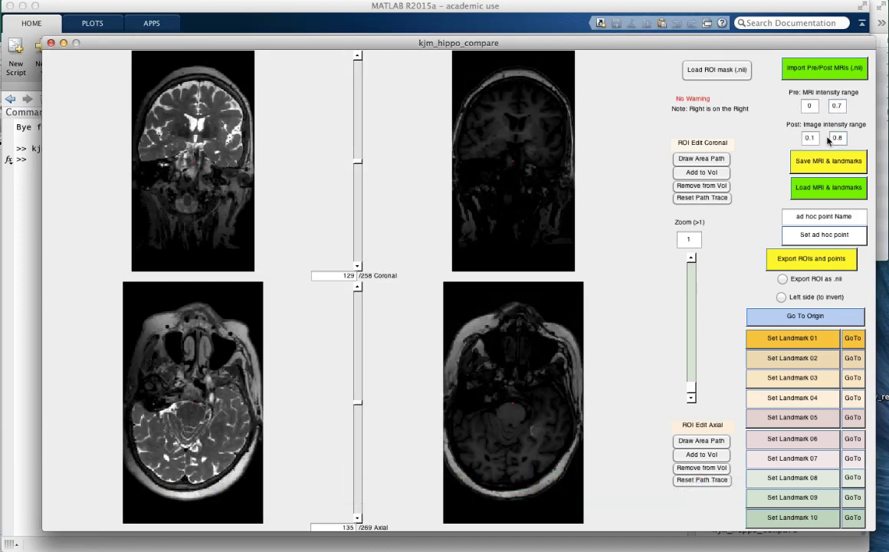
{"action": "left_click_drag", "start_coordinate": [818, 139], "coordinate": [838, 138]}
{"action": "key", "text": "BackSpace"}
{"action": "type", "text": "6"}
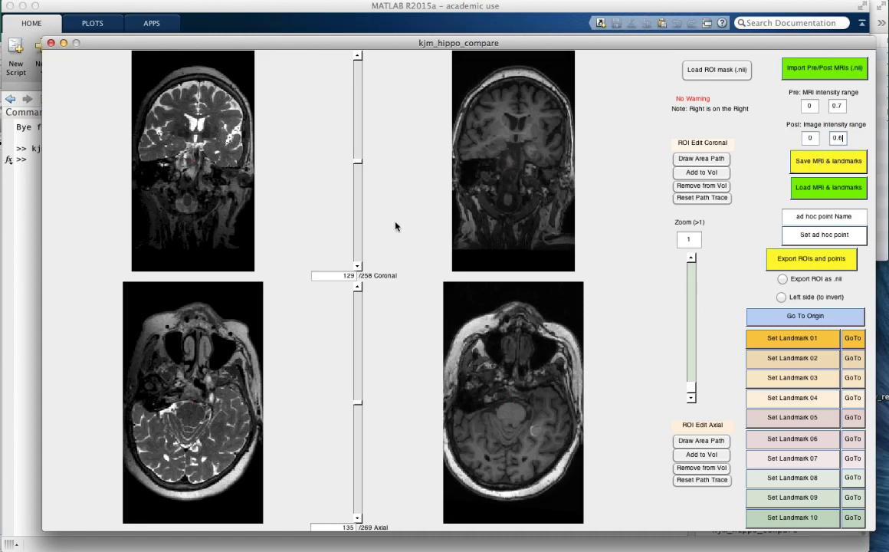
- Trace the bright right medial temporal region on post-op coronal slice 129 at about 2.08 zoom and add it to the ROI volume
{"action": "left_click", "coordinate": [207, 151]}
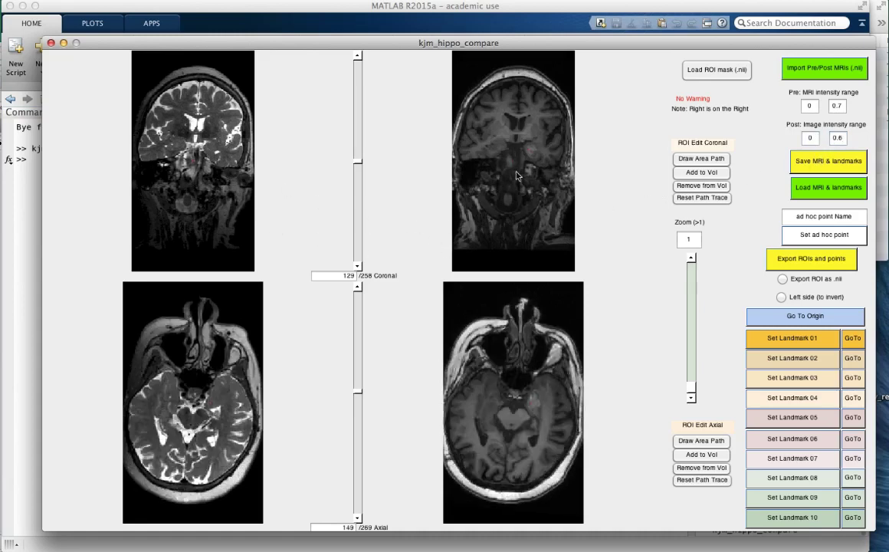
{"action": "left_click_drag", "start_coordinate": [691, 390], "coordinate": [692, 364]}
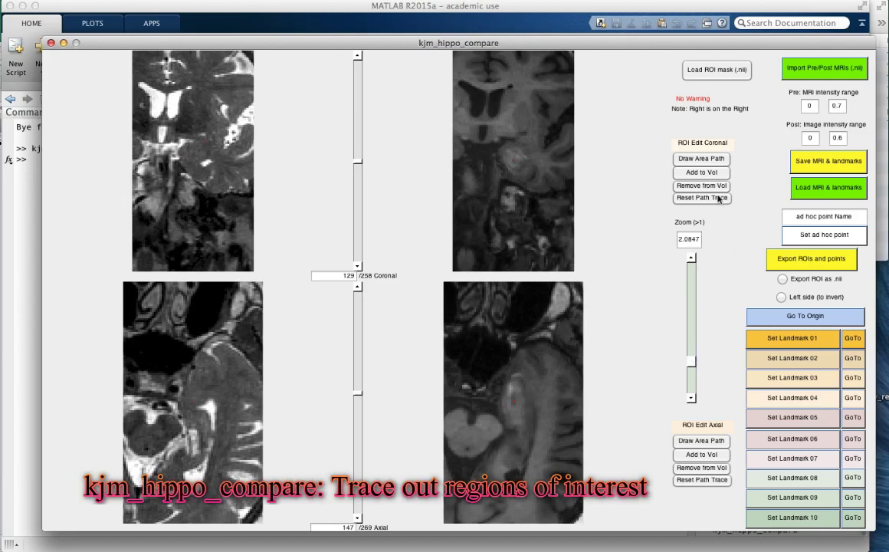
{"action": "left_click", "coordinate": [705, 159]}
{"action": "mouse_move", "coordinate": [527, 171]}
{"action": "left_mouse_down"}
{"action": "mouse_move", "coordinate": [511, 174]}
{"action": "mouse_move", "coordinate": [508, 147]}
{"action": "mouse_move", "coordinate": [522, 151]}
{"action": "mouse_move", "coordinate": [525, 175]}
{"action": "left_mouse_up"}
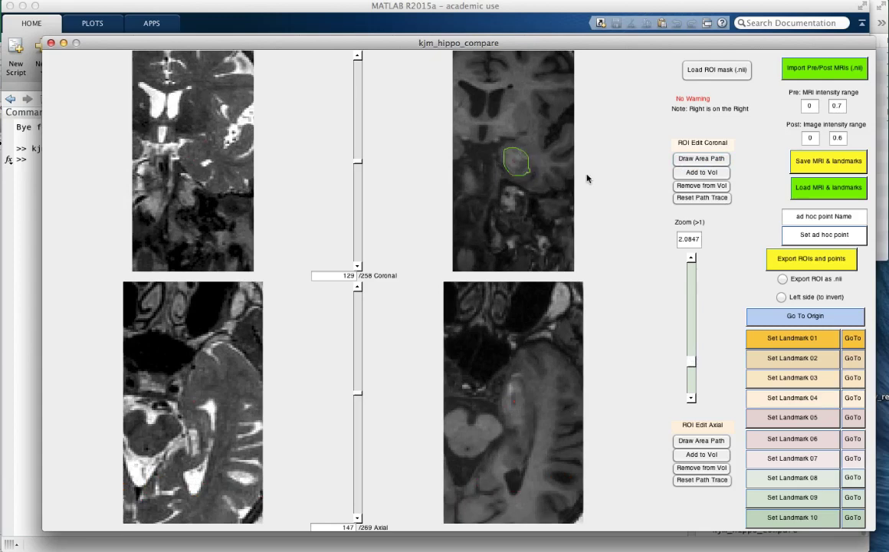
{"action": "left_click", "coordinate": [702, 173]}
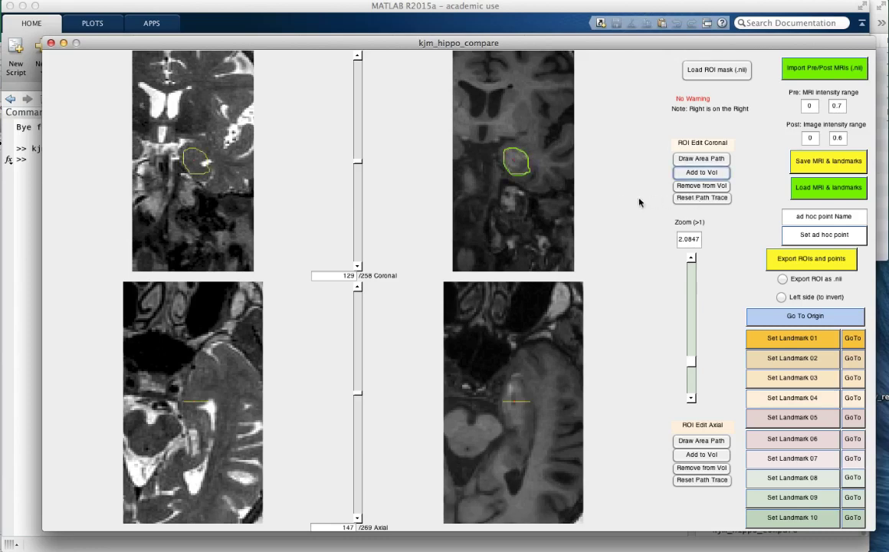
- Outline a small area at the lower lateral edge of the coronal slice 129 region and remove it from the ROI volume
{"action": "left_click", "coordinate": [688, 160]}
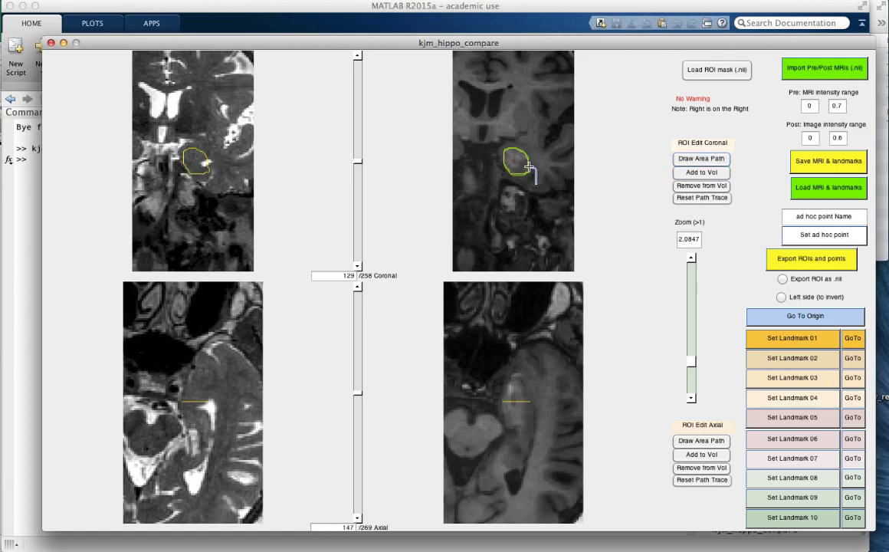
{"action": "mouse_move", "coordinate": [526, 171]}
{"action": "left_mouse_down"}
{"action": "mouse_move", "coordinate": [519, 181]}
{"action": "mouse_move", "coordinate": [533, 186]}
{"action": "left_mouse_up"}
{"action": "left_click", "coordinate": [696, 189]}
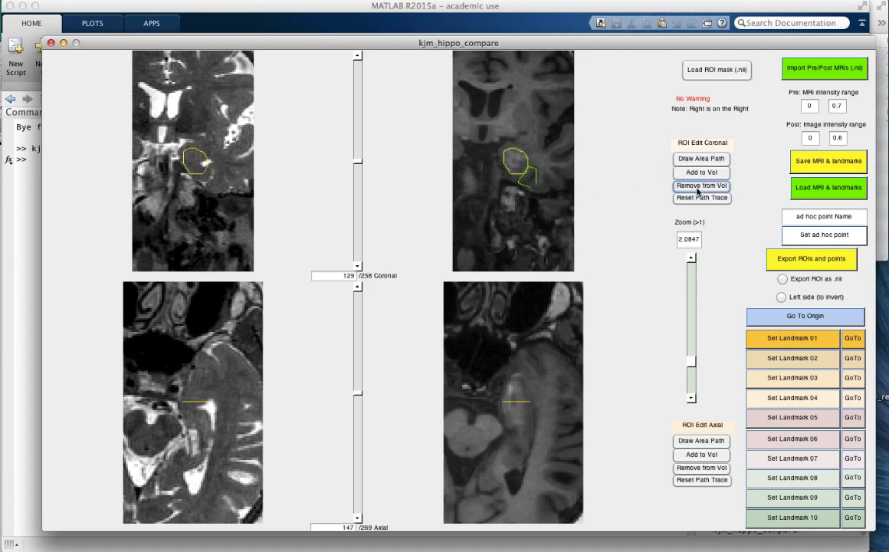
- Trace the same region on post-op coronal slice 128 and add it to the ROI volume
{"action": "left_click", "coordinate": [358, 242]}
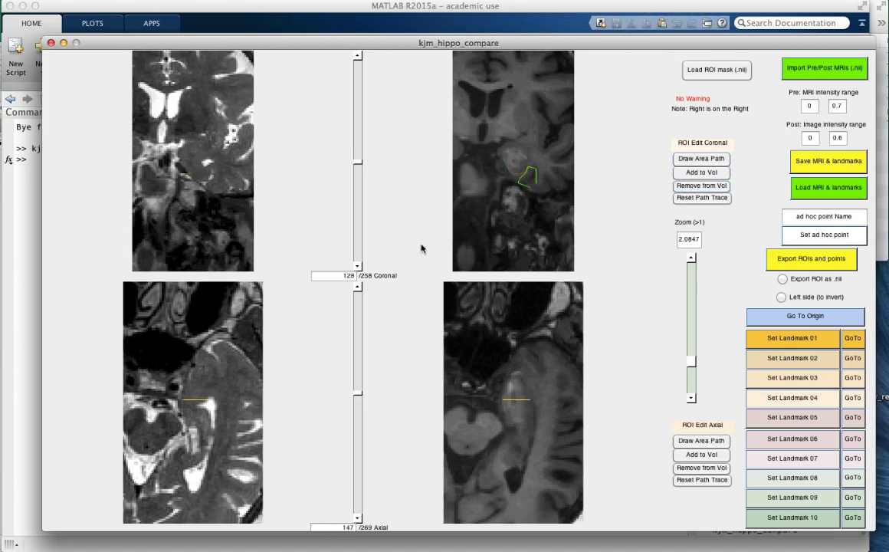
{"action": "left_click", "coordinate": [705, 159]}
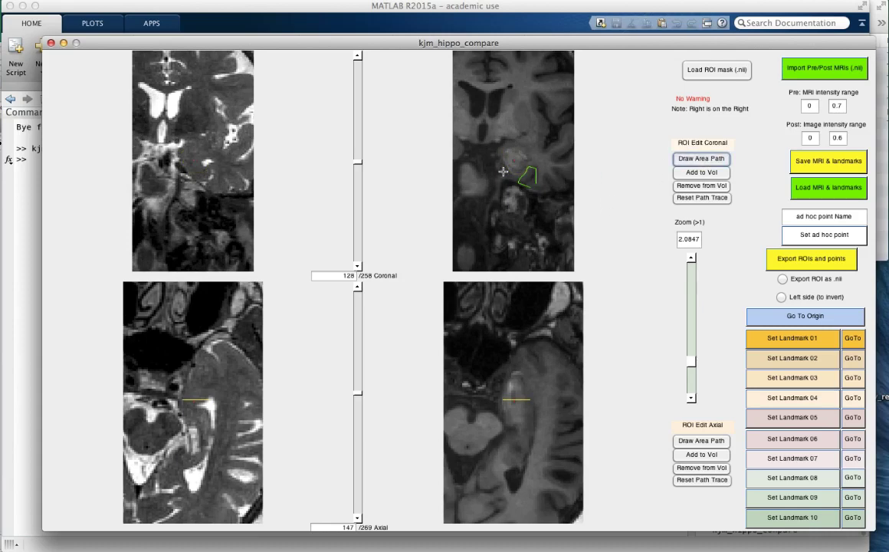
{"action": "mouse_move", "coordinate": [506, 164]}
{"action": "left_mouse_down"}
{"action": "mouse_move", "coordinate": [514, 148]}
{"action": "mouse_move", "coordinate": [526, 168]}
{"action": "mouse_move", "coordinate": [514, 174]}
{"action": "mouse_move", "coordinate": [509, 160]}
{"action": "left_mouse_up"}
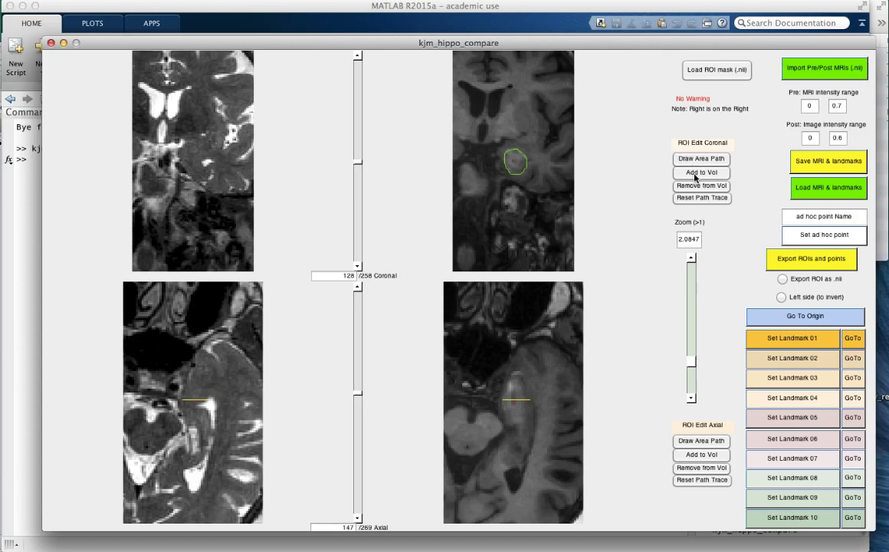
{"action": "left_click", "coordinate": [696, 174]}
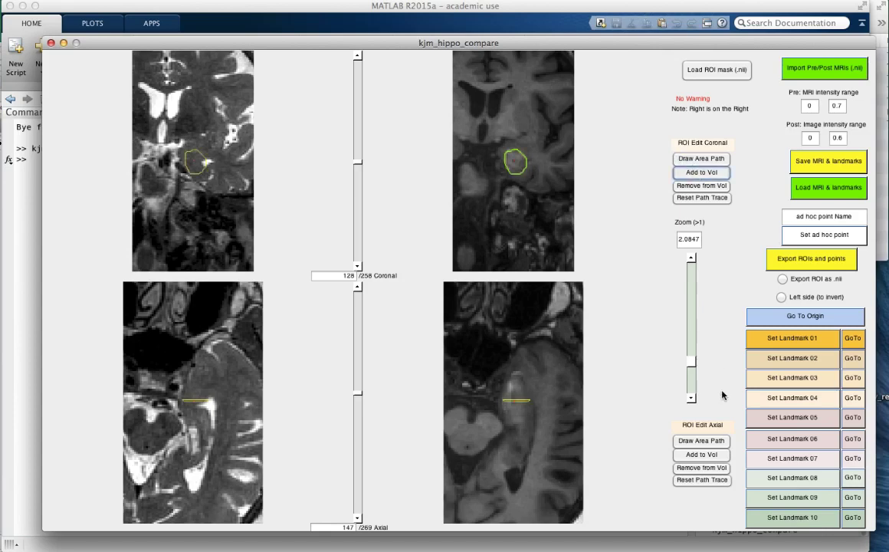
- Trace the elongated bright region on post-op axial slice 147 and add it to the ROI volume
{"action": "left_click", "coordinate": [713, 440]}
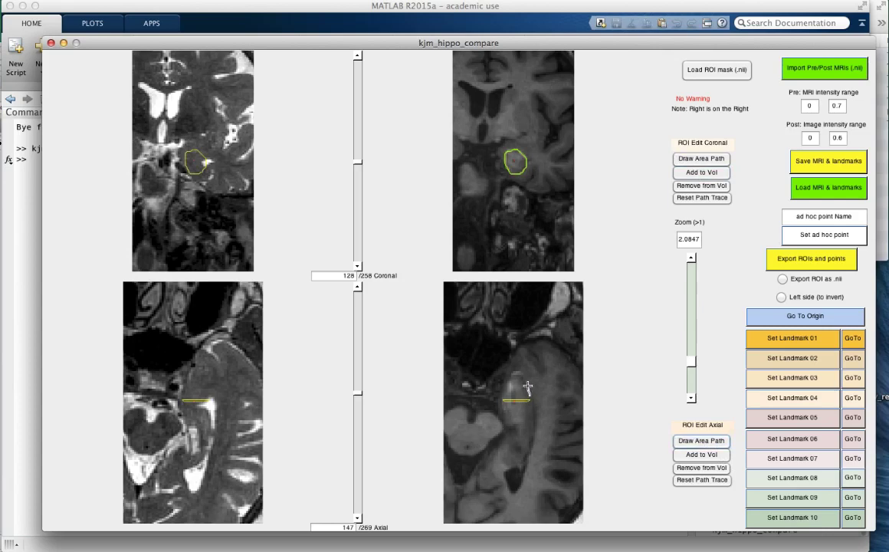
{"action": "mouse_move", "coordinate": [527, 388]}
{"action": "left_mouse_down"}
{"action": "mouse_move", "coordinate": [512, 376]}
{"action": "mouse_move", "coordinate": [504, 407]}
{"action": "mouse_move", "coordinate": [523, 436]}
{"action": "mouse_move", "coordinate": [531, 397]}
{"action": "left_mouse_up"}
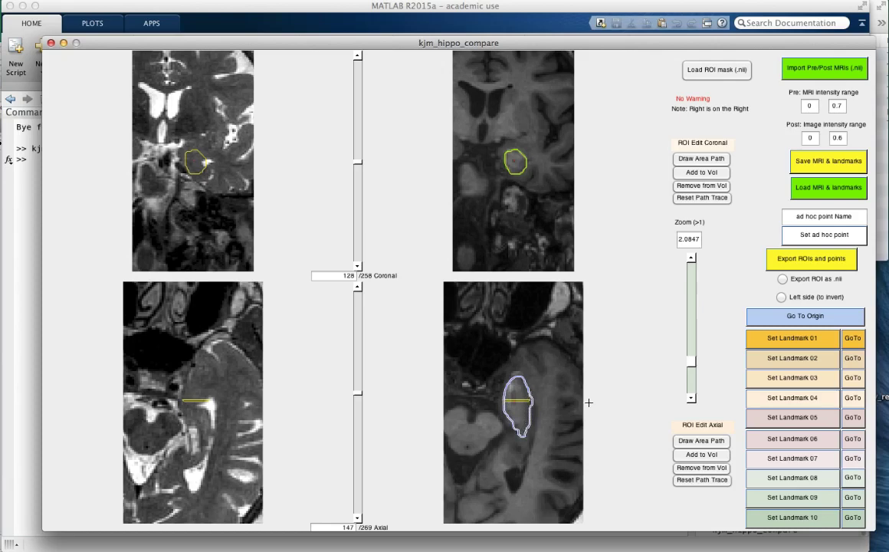
{"action": "left_click", "coordinate": [694, 456]}
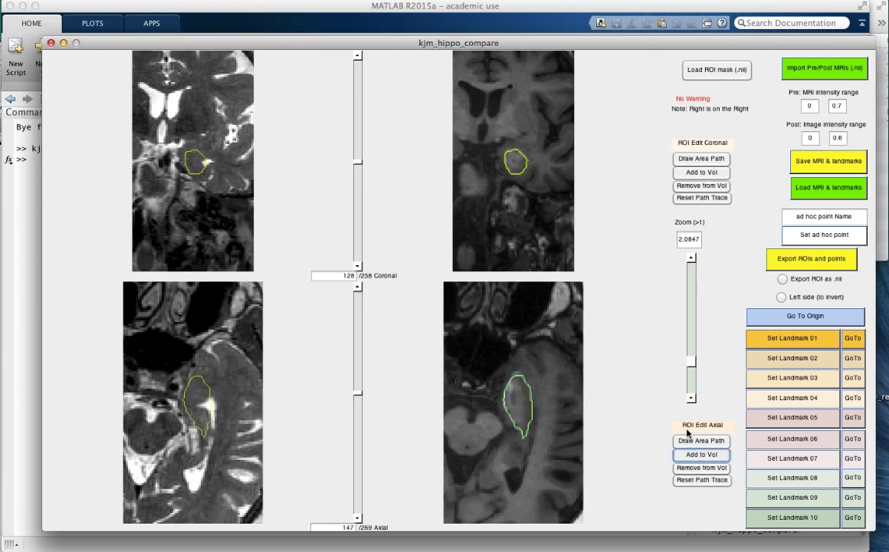
- Trace the region on post-op axial slice 148 into the ROI volume and remove a small area at its lateral edge
{"action": "left_click", "coordinate": [691, 341]}
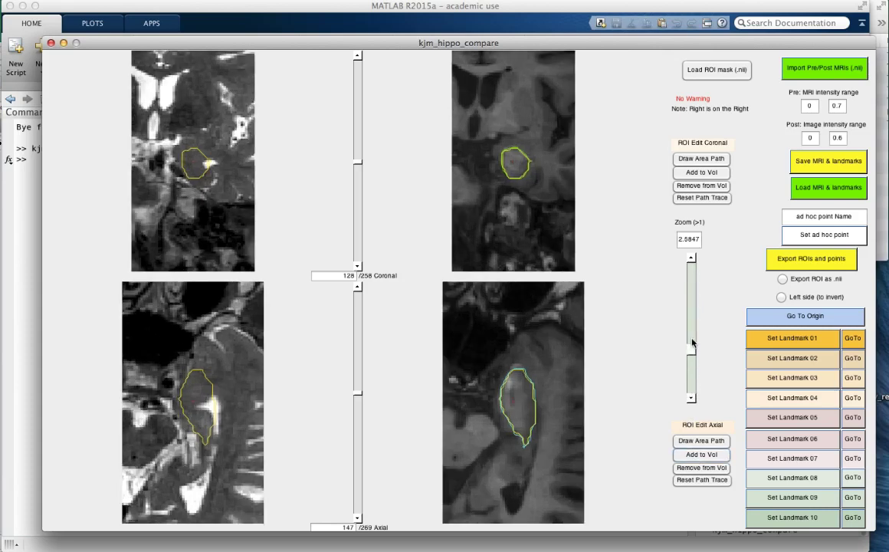
{"action": "left_click", "coordinate": [356, 368]}
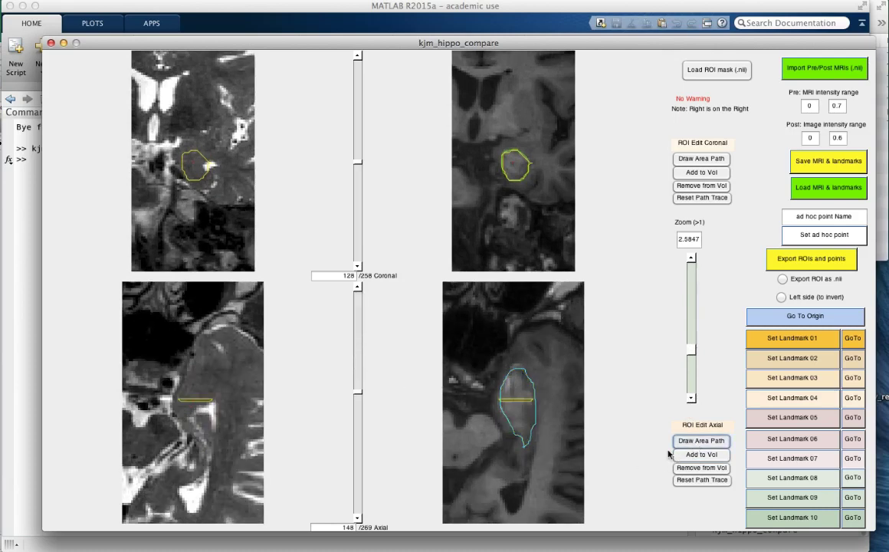
{"action": "left_click", "coordinate": [700, 441]}
{"action": "mouse_move", "coordinate": [532, 423]}
{"action": "left_mouse_down"}
{"action": "mouse_move", "coordinate": [533, 375]}
{"action": "mouse_move", "coordinate": [523, 367]}
{"action": "mouse_move", "coordinate": [511, 375]}
{"action": "mouse_move", "coordinate": [497, 413]}
{"action": "mouse_move", "coordinate": [518, 437]}
{"action": "mouse_move", "coordinate": [534, 421]}
{"action": "left_mouse_up"}
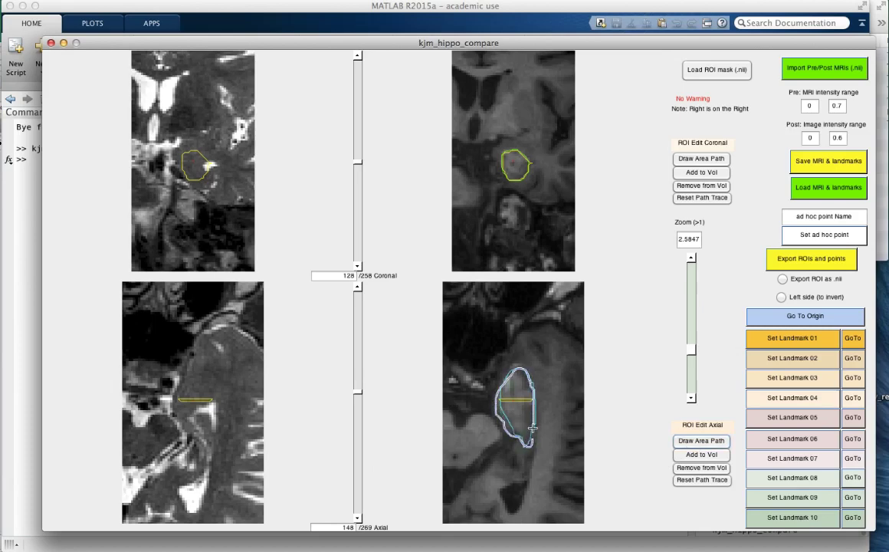
{"action": "left_click", "coordinate": [701, 454]}
{"action": "left_click", "coordinate": [702, 454]}
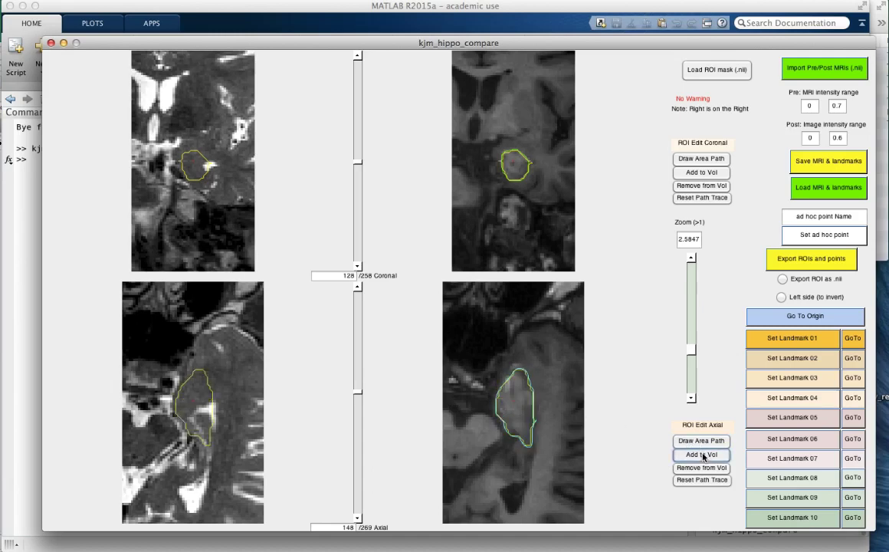
{"action": "left_click", "coordinate": [701, 468]}
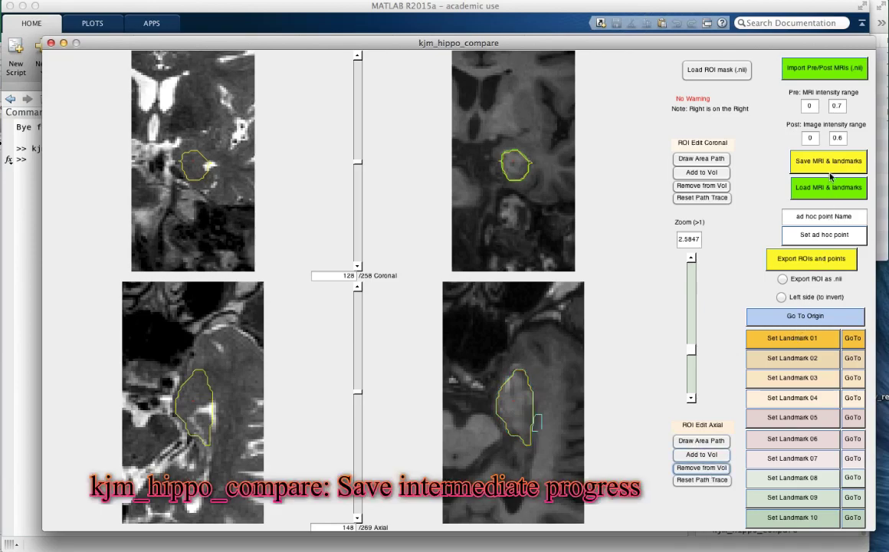
- Save the MRI and landmarks as demo_progress in MAT-file format in the demo folder
{"action": "left_click", "coordinate": [829, 163]}
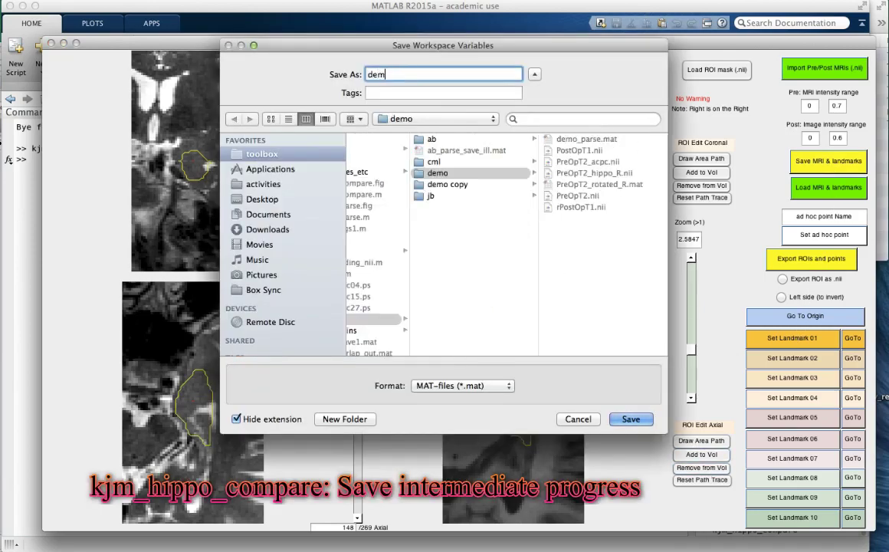
{"action": "type", "text": "_progress"}
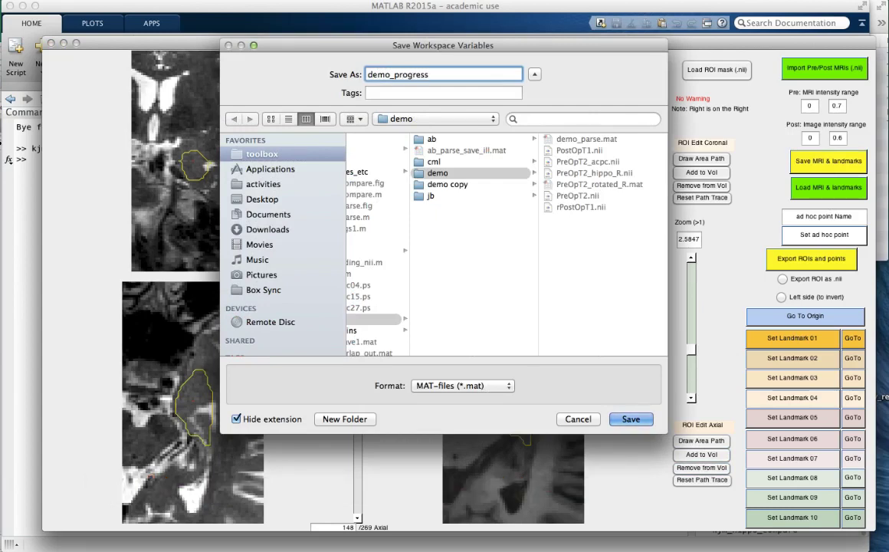
{"action": "key", "text": "Return"}
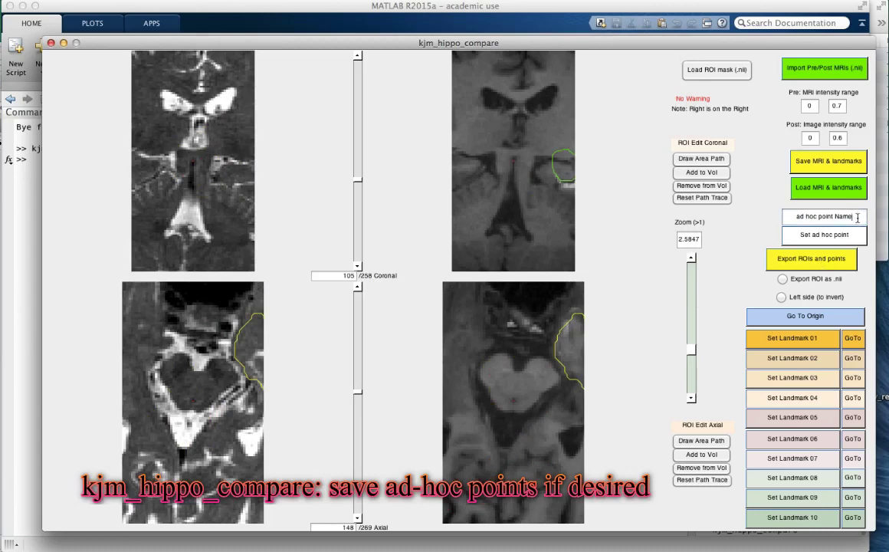
- Set an ad hoc point named aqueduct at the midline position on coronal slice 105 and axial slice 148
{"action": "left_click_drag", "start_coordinate": [856, 218], "coordinate": [789, 216]}
{"action": "type", "text": "a"}
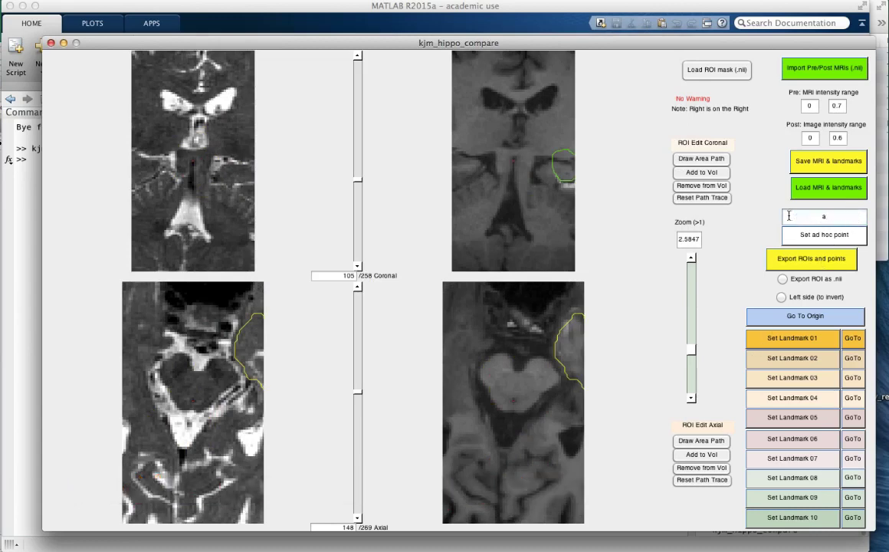
{"action": "type", "text": "quedu"}
{"action": "type", "text": "ct"}
{"action": "left_click", "coordinate": [792, 234]}
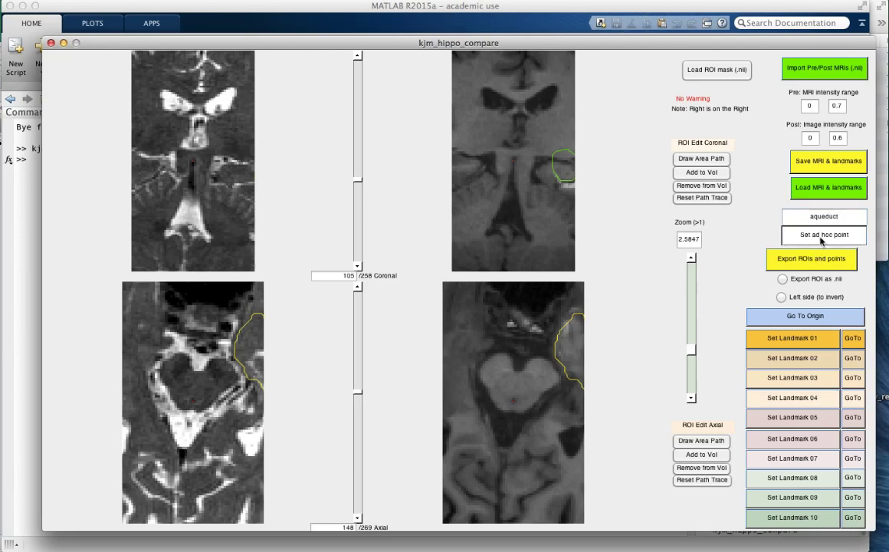
- Export the ROIs and points, with the ROI also exported as .nii
{"action": "left_click", "coordinate": [782, 279]}
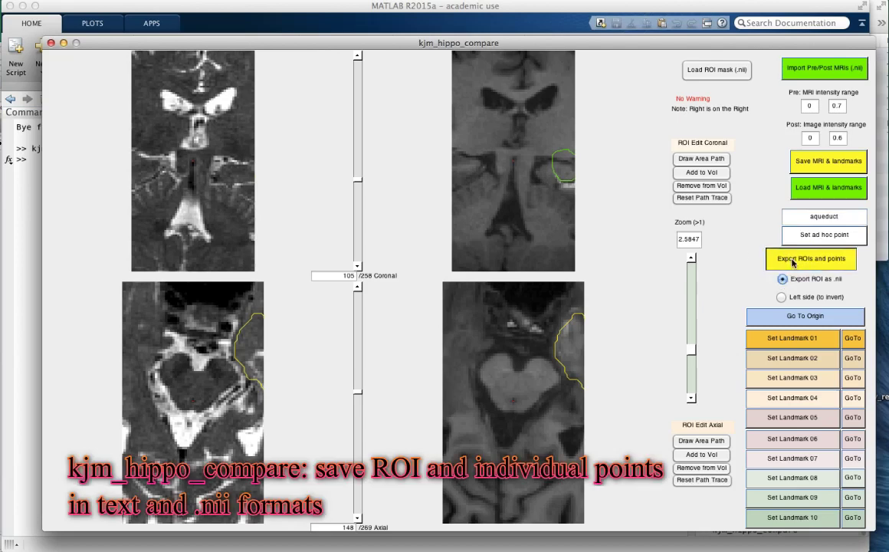
{"action": "left_click", "coordinate": [881, 236]}
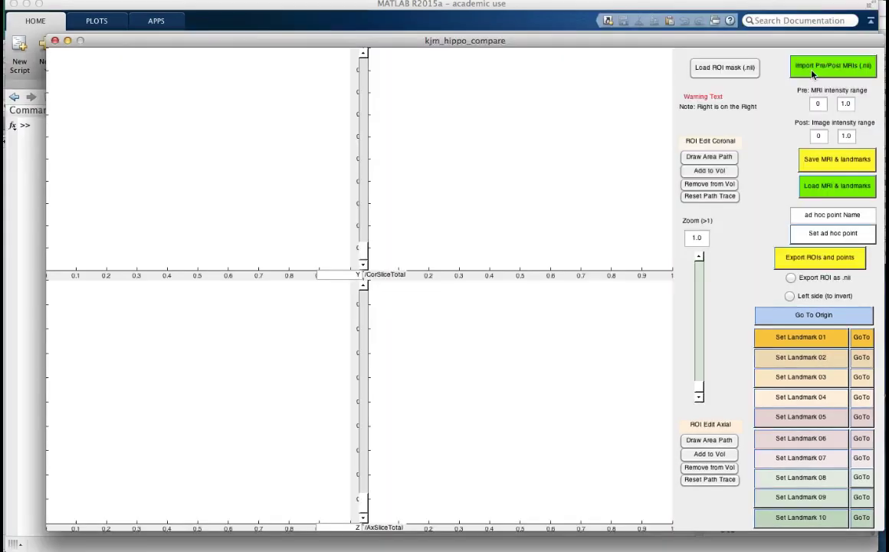
- Import cml_mri_hippo_R.nii as the rotated pre-op MRI and rCML_PostImplant_CT.nii as the resliced post image from the cml folder
{"action": "left_click", "coordinate": [811, 73]}
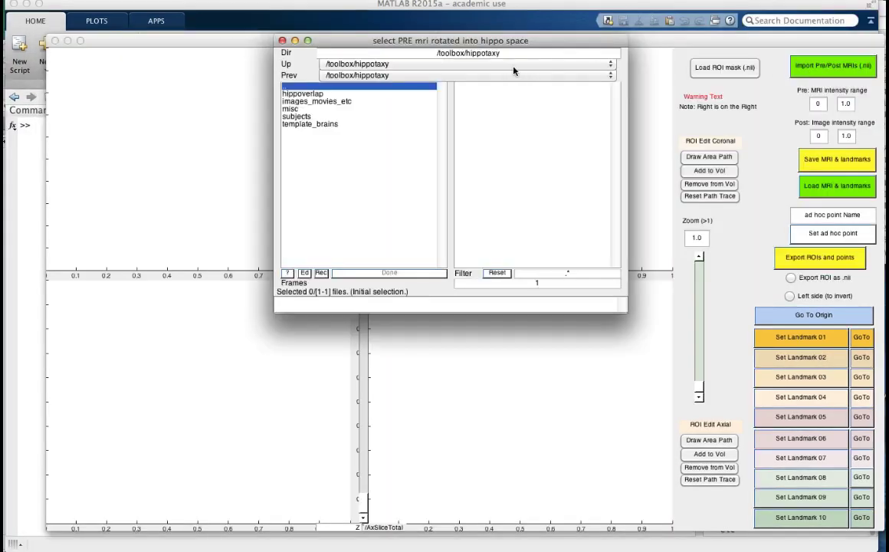
{"action": "double_click", "coordinate": [520, 147]}
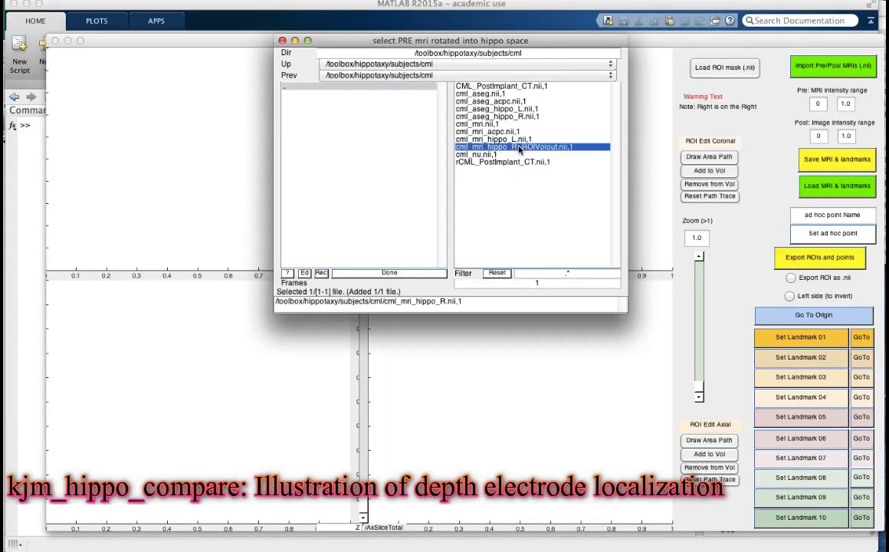
{"action": "left_click", "coordinate": [405, 274]}
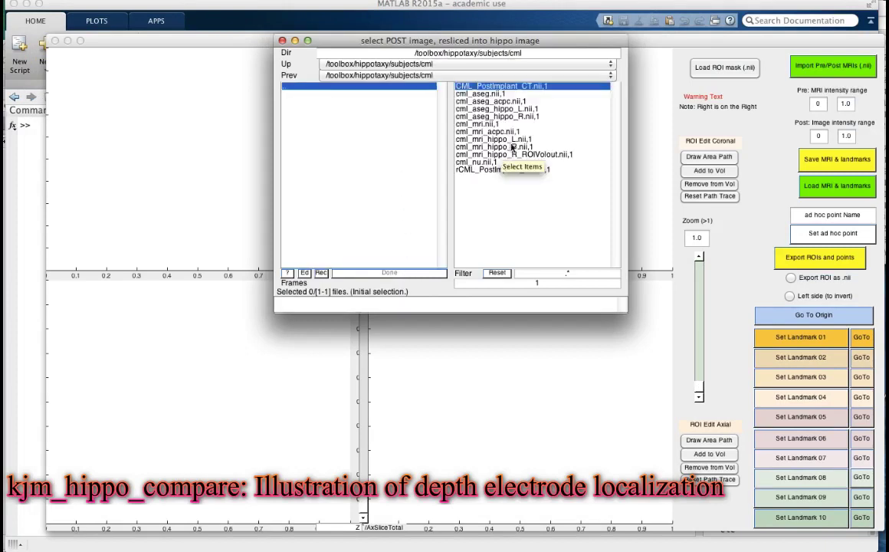
{"action": "left_click", "coordinate": [497, 169]}
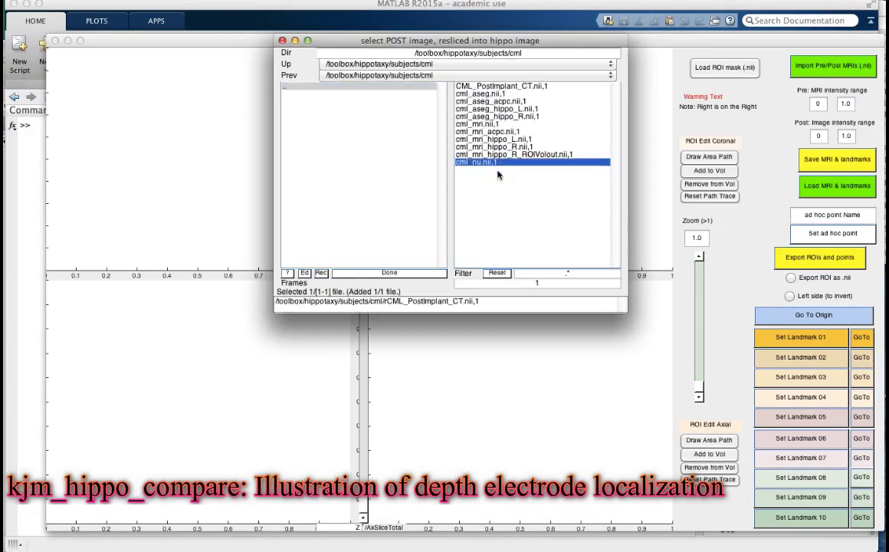
{"action": "left_click", "coordinate": [406, 274]}
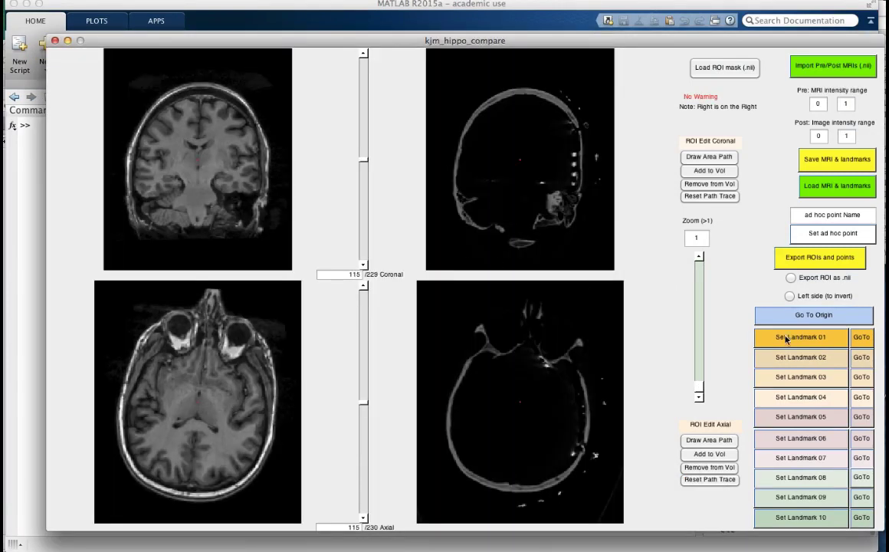
- Set landmark 1 on the deep anterior electrode contact at 121 130 95, with the views zoomed to about 3.6
{"action": "left_click", "coordinate": [827, 315]}
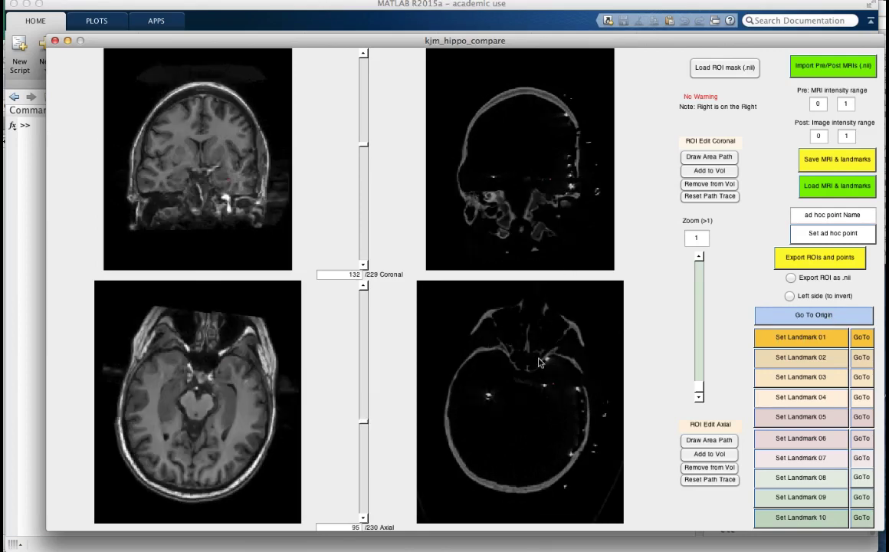
{"action": "left_click", "coordinate": [546, 386]}
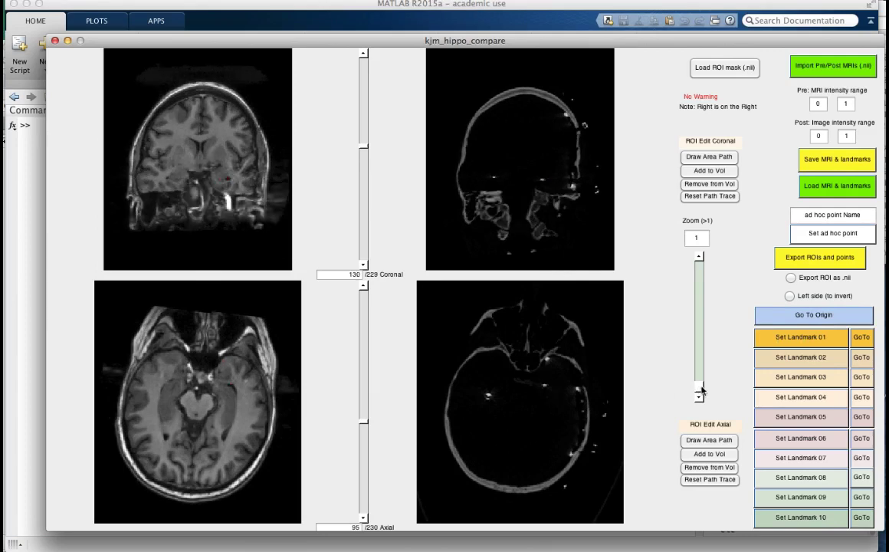
{"action": "left_click_drag", "start_coordinate": [701, 391], "coordinate": [699, 325]}
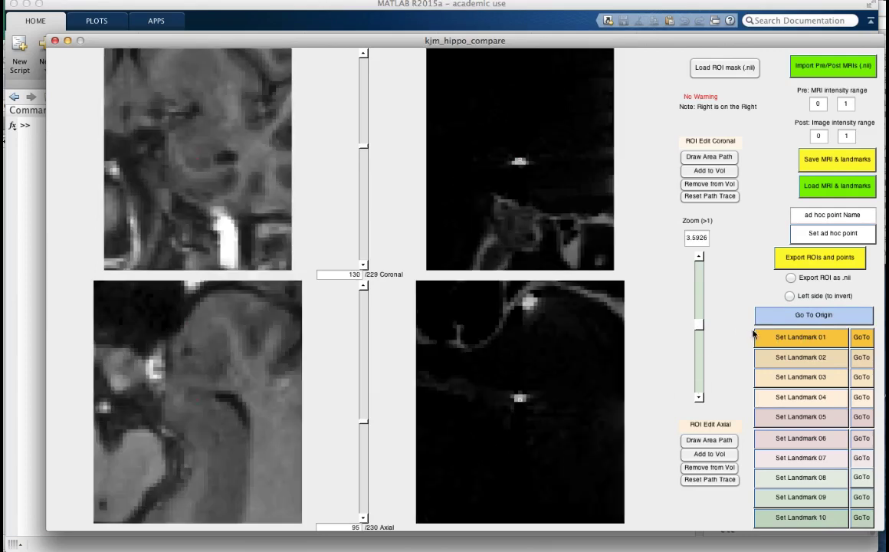
{"action": "left_click", "coordinate": [758, 336]}
- Set landmark 2 on the bright electrode contact behind landmark 1, at 120 121 92 in the post-implant CT
{"action": "left_click", "coordinate": [517, 414]}
{"action": "left_click", "coordinate": [519, 416]}
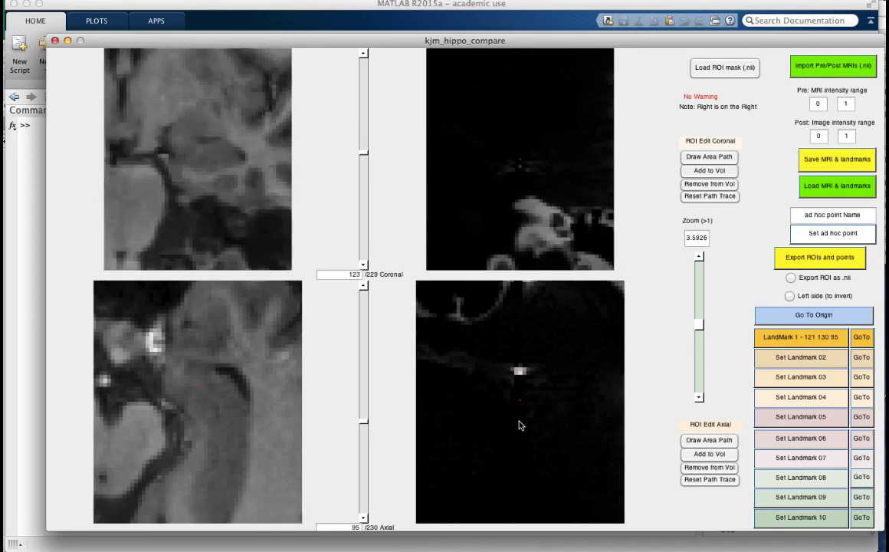
{"action": "left_click", "coordinate": [520, 412]}
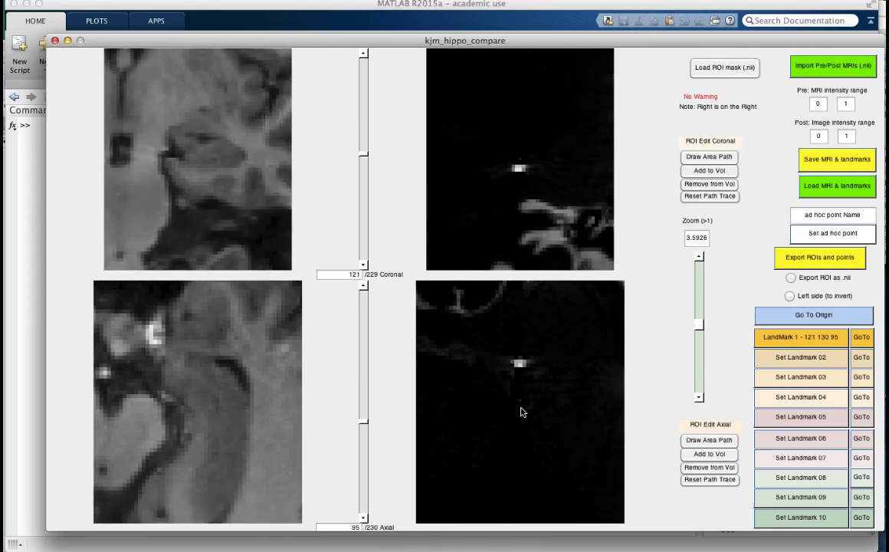
{"action": "left_click", "coordinate": [518, 171]}
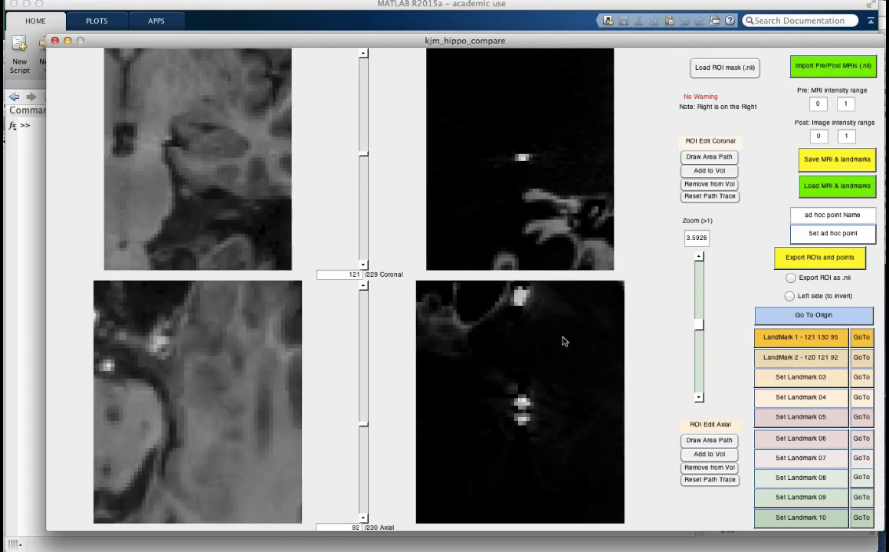
- Set landmarks 3 and 4 on the two next posterior electrode contacts, at 120 116 91 and 120 111 90
{"action": "left_click", "coordinate": [524, 421]}
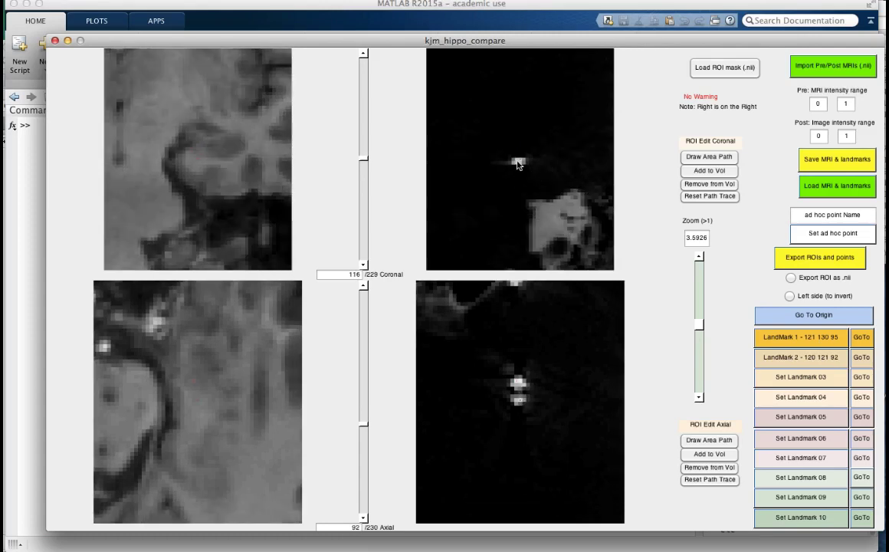
{"action": "left_click", "coordinate": [519, 164]}
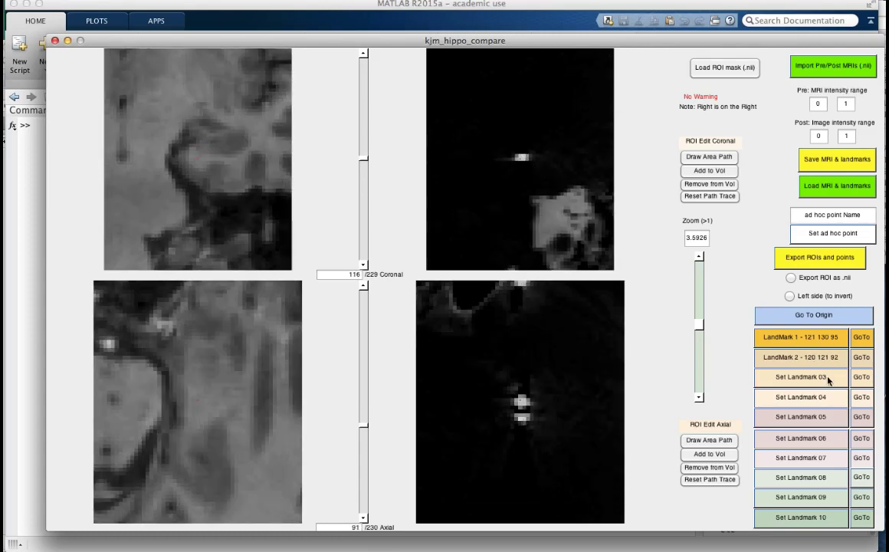
{"action": "left_click", "coordinate": [520, 423]}
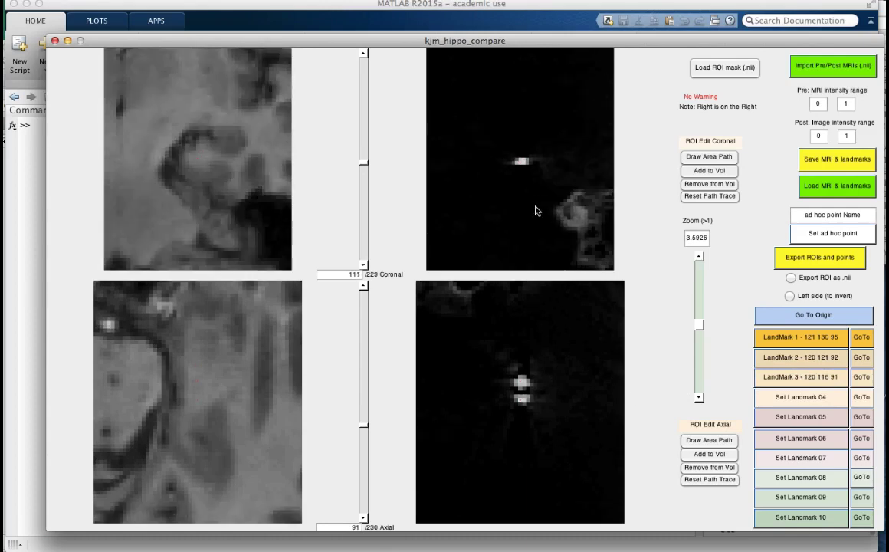
{"action": "left_click", "coordinate": [520, 165]}
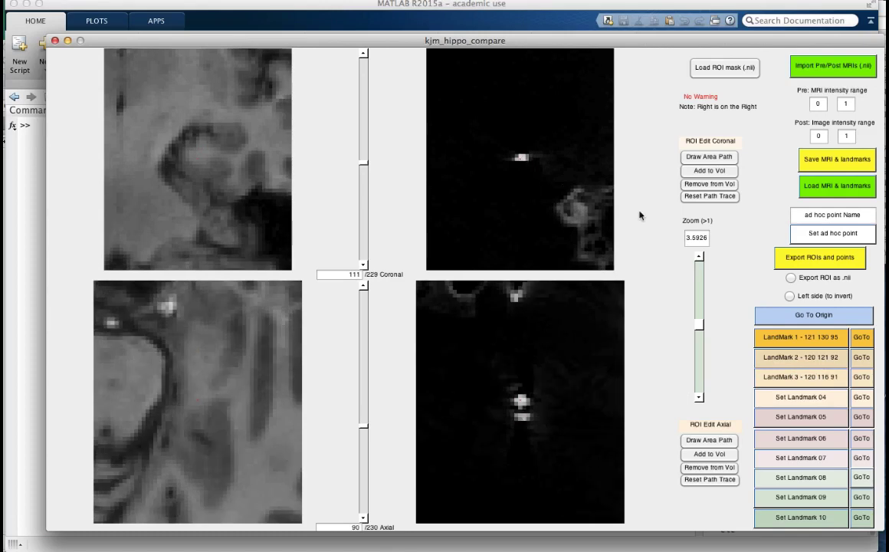
{"action": "left_click", "coordinate": [834, 398]}
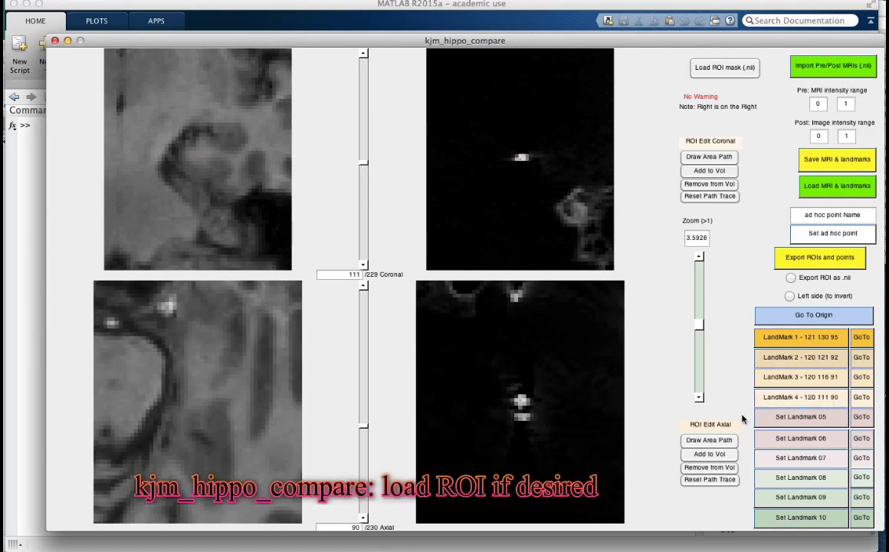
- Load cml_mri_hippo_R_ROIVolout.nii from the subjects/cml folder as the ROI mask
{"action": "left_click", "coordinate": [711, 68]}
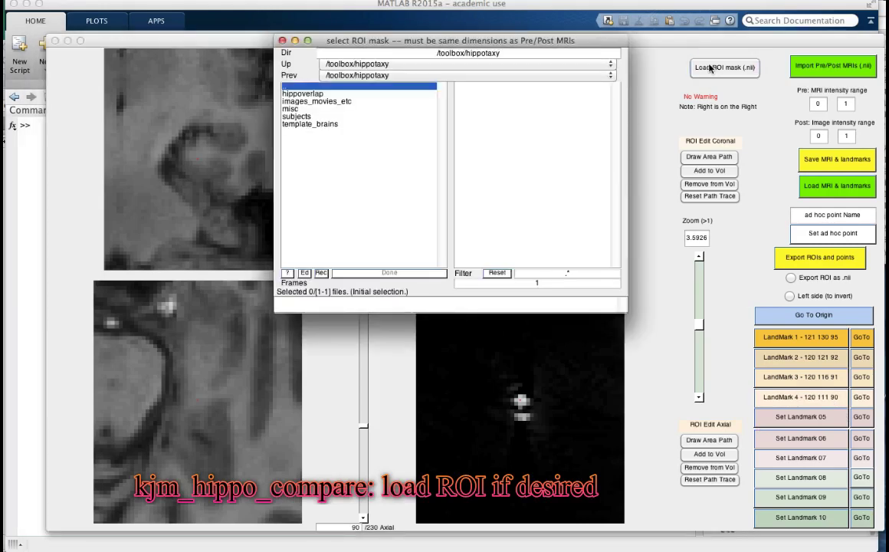
{"action": "left_click", "coordinate": [294, 116]}
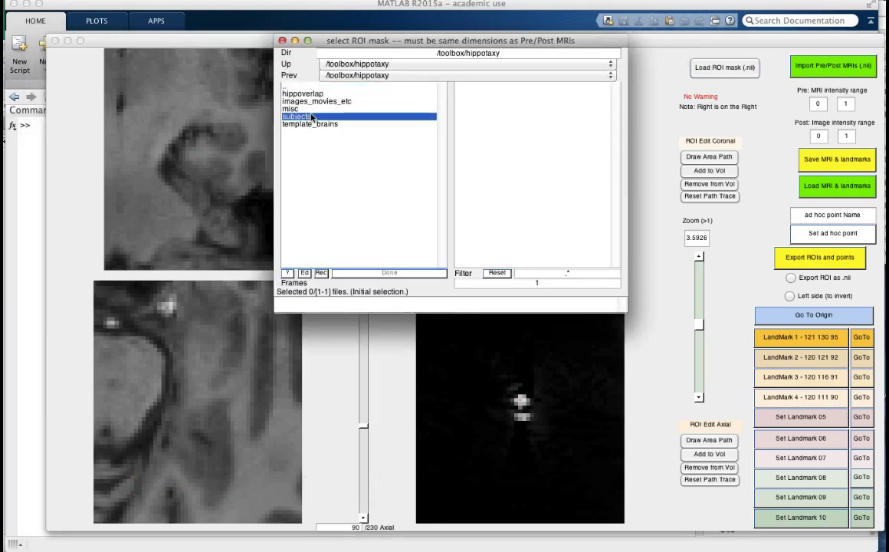
{"action": "left_click", "coordinate": [290, 101]}
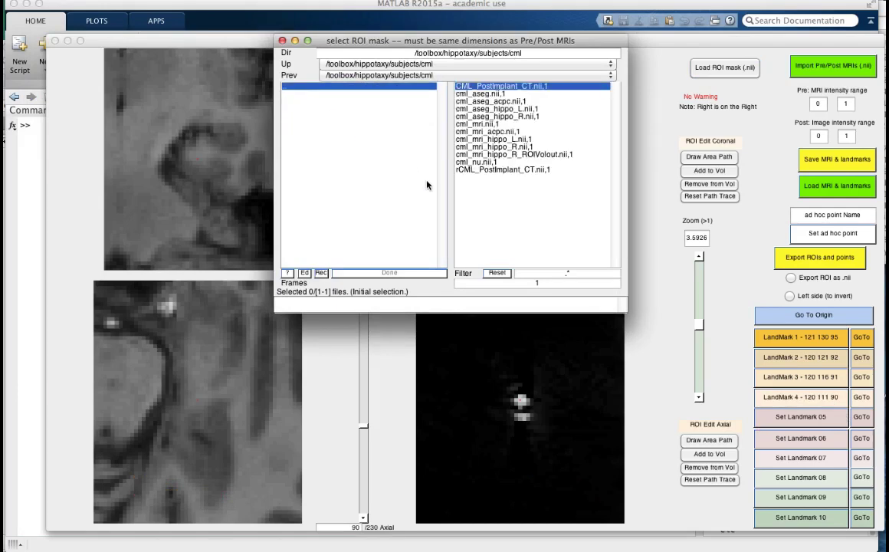
{"action": "left_click", "coordinate": [536, 156]}
{"action": "left_click", "coordinate": [402, 274]}
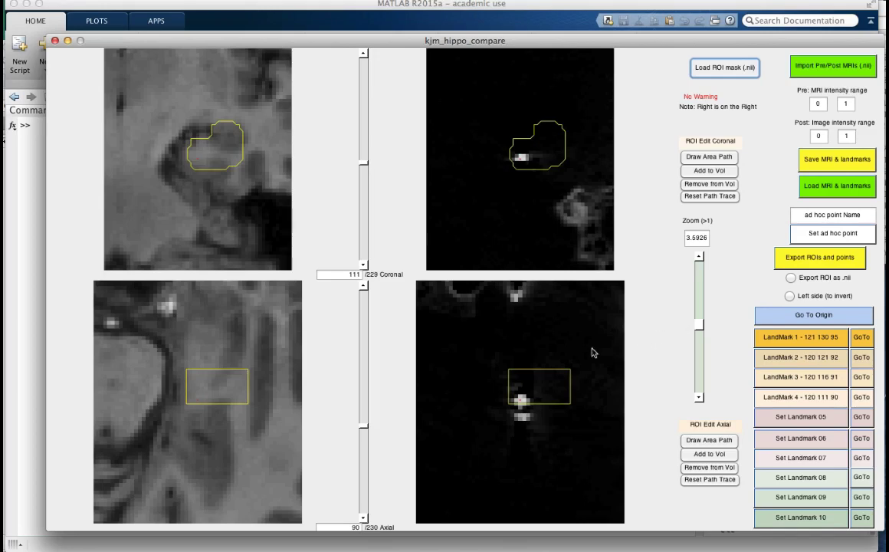
- Check the loaded ROI against the electrode contacts on MRI and CT, and export the ROIs and points with the ROI also as .nii
{"action": "left_click", "coordinate": [542, 391]}
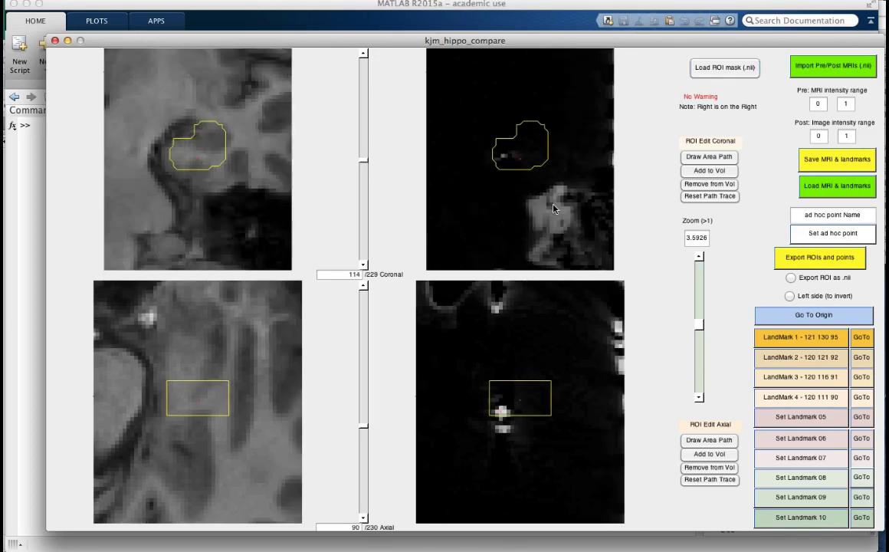
{"action": "left_click", "coordinate": [532, 134]}
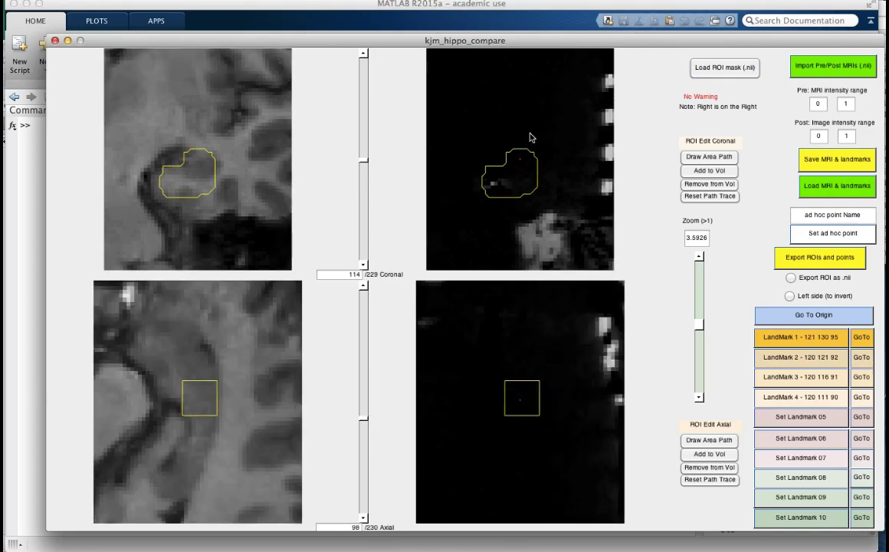
{"action": "left_click", "coordinate": [178, 187]}
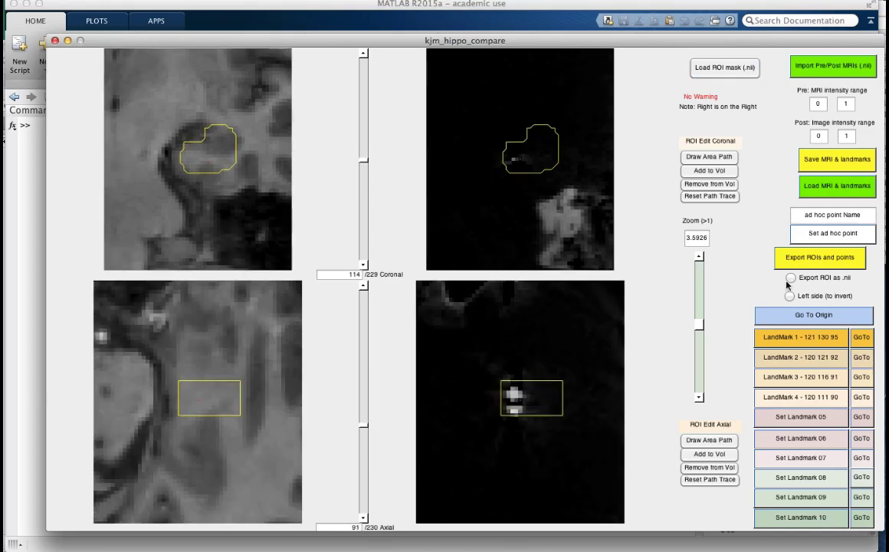
{"action": "left_click", "coordinate": [792, 278]}
{"action": "left_click", "coordinate": [814, 264]}
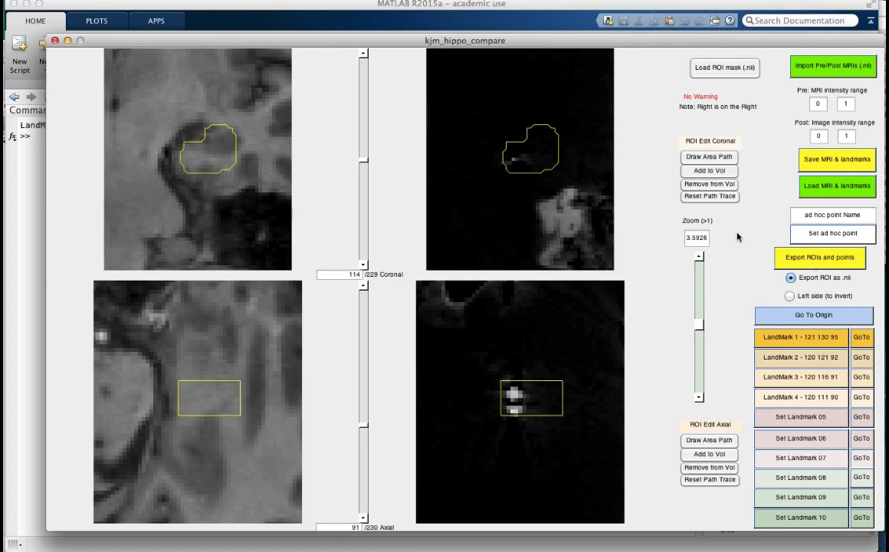